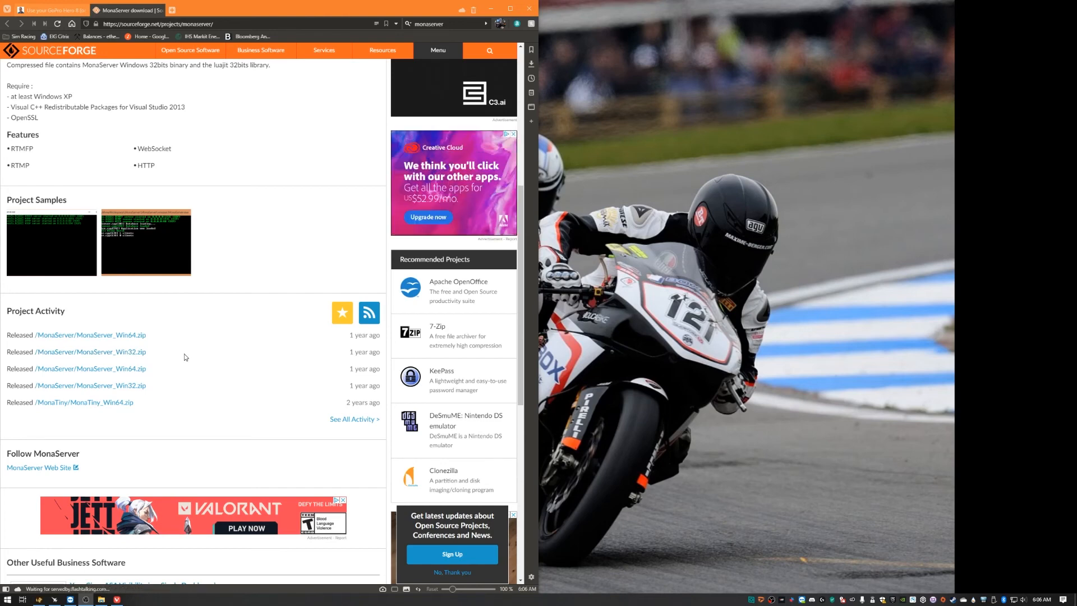
Download MonaServer_Win64.zip and extract it to its own folder in Downloads, replacing the existing files there
left_click(130, 337)
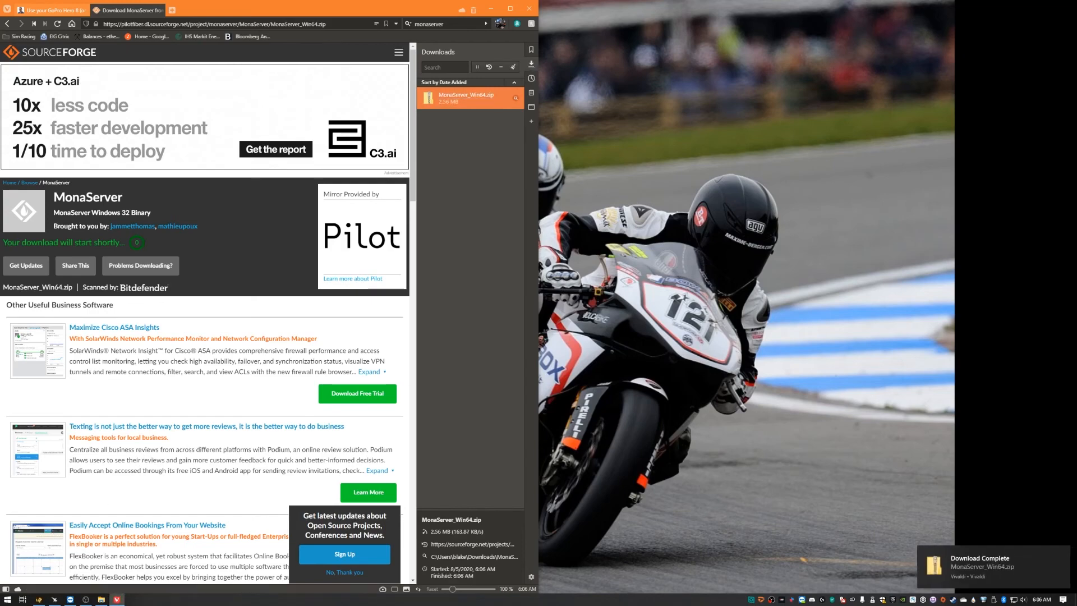
left_click(8, 599)
left_click(17, 524)
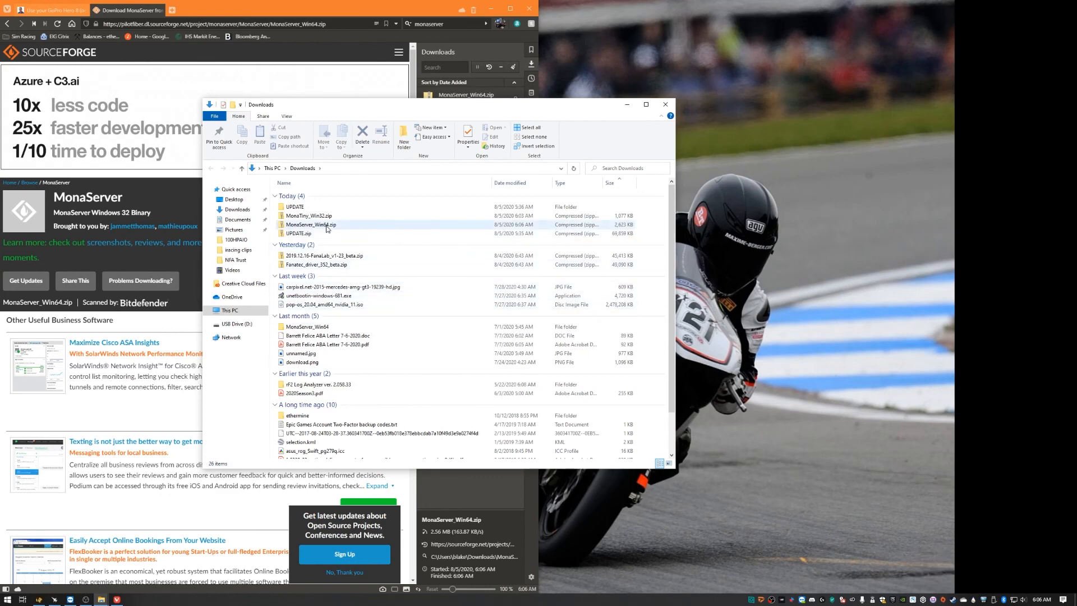
right_click(326, 225)
left_click(352, 251)
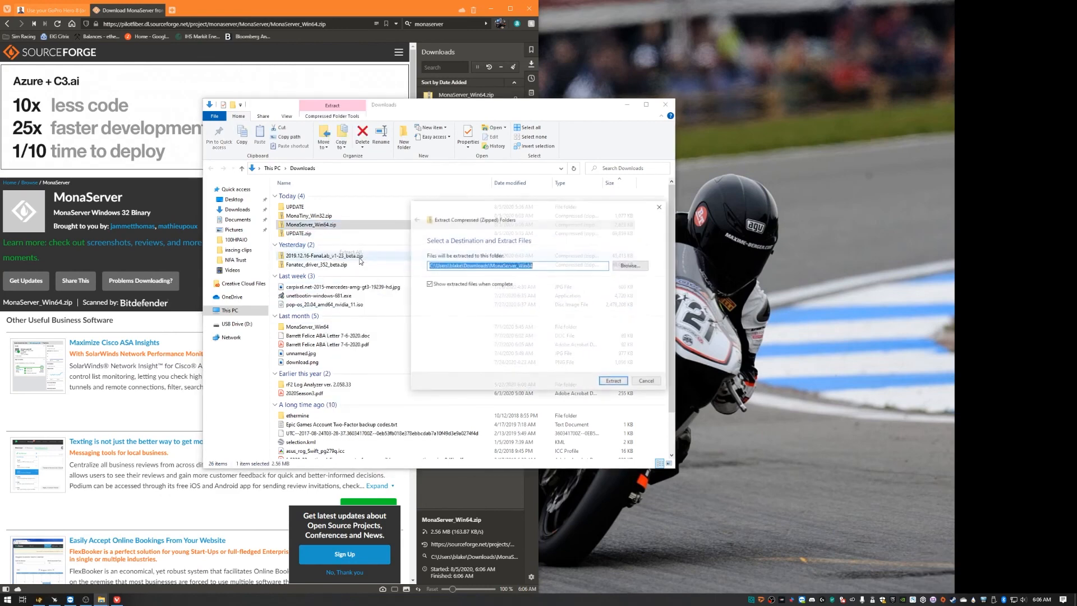
left_click(616, 383)
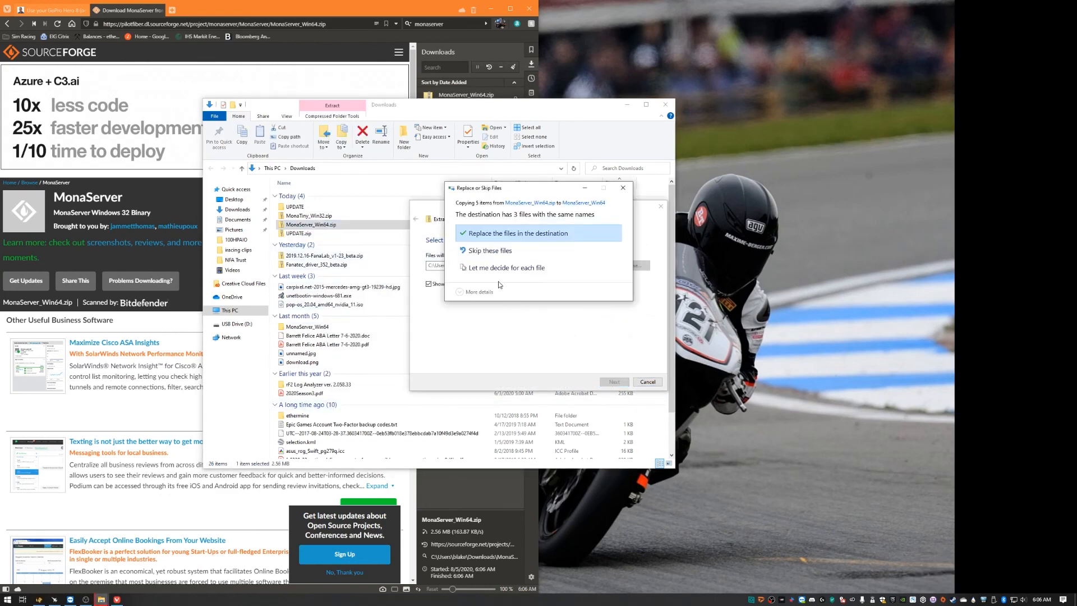
left_click(505, 235)
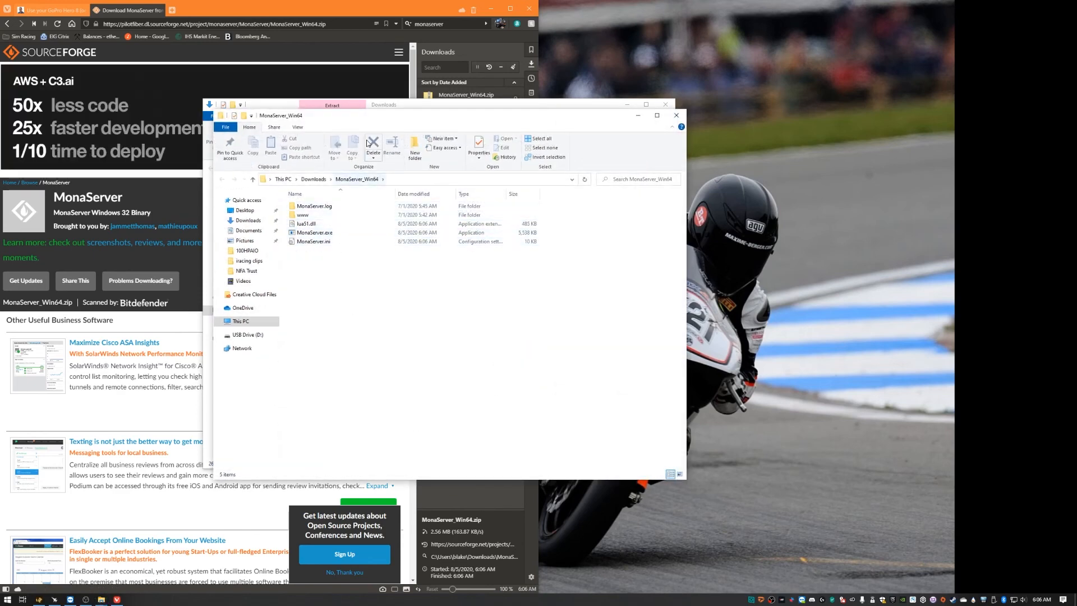
Launch MonaServer.exe from the extracted folder and allow it to run despite the SmartScreen block
double_click(322, 234)
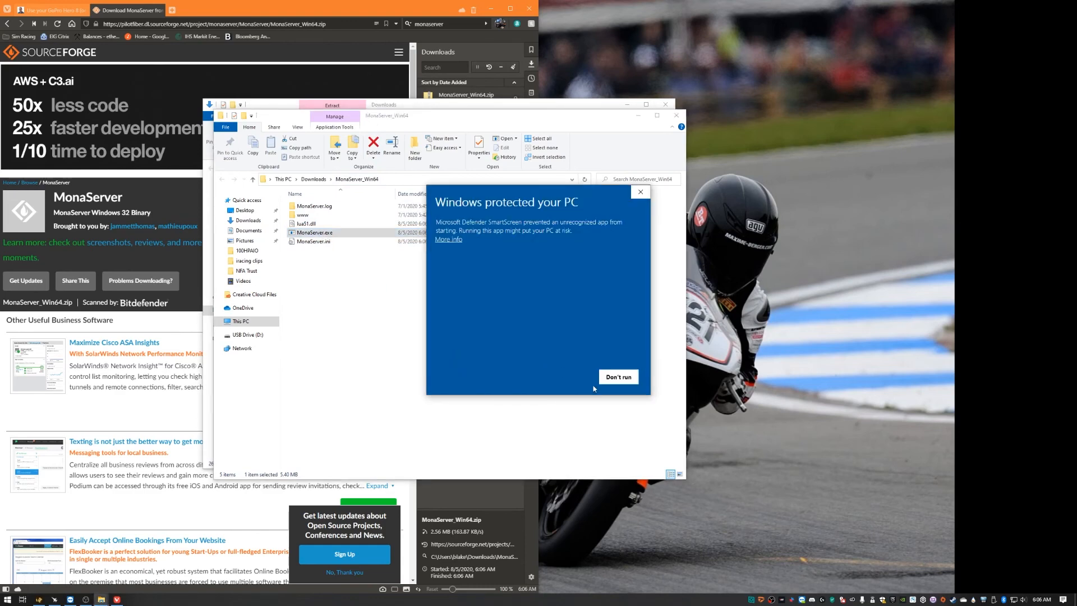
left_click(449, 240)
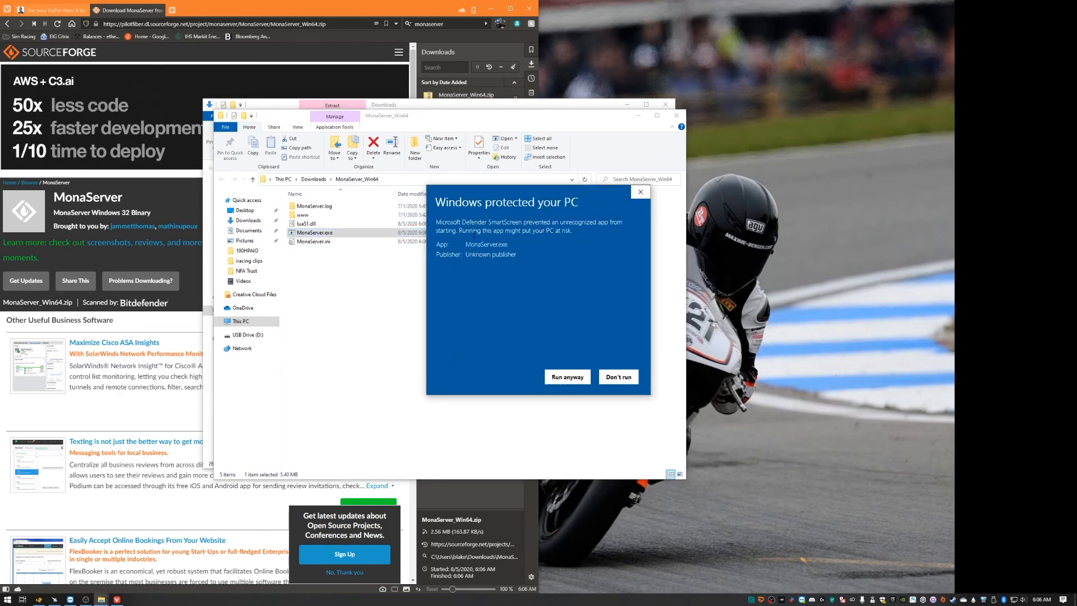
left_click(556, 373)
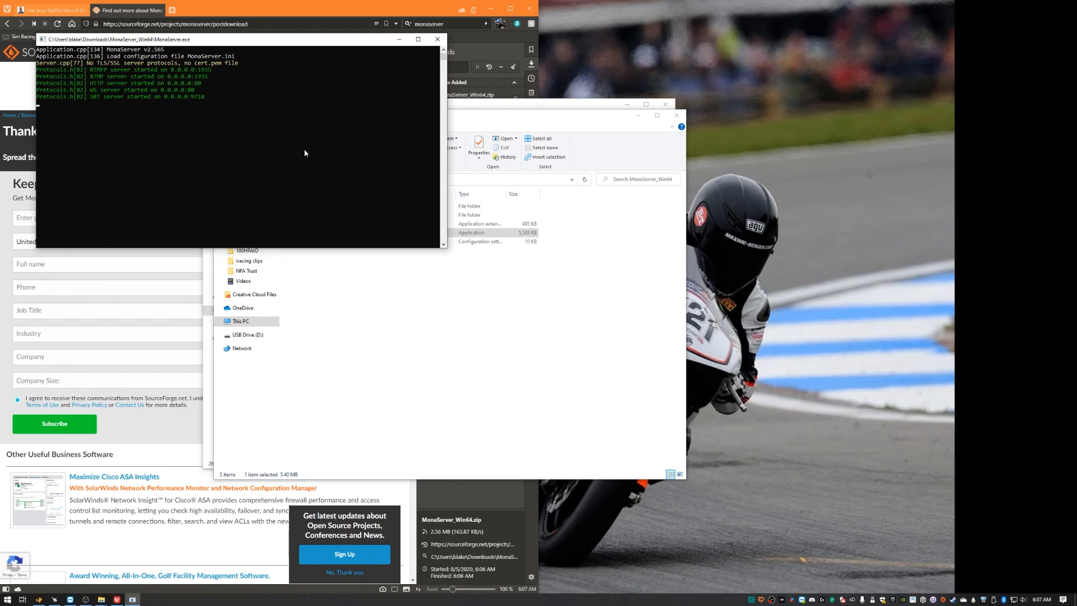
Run ipconfig in a Command Prompt and look up the computer's IPv4 address for the Ethernet adapter
right_click(18, 597)
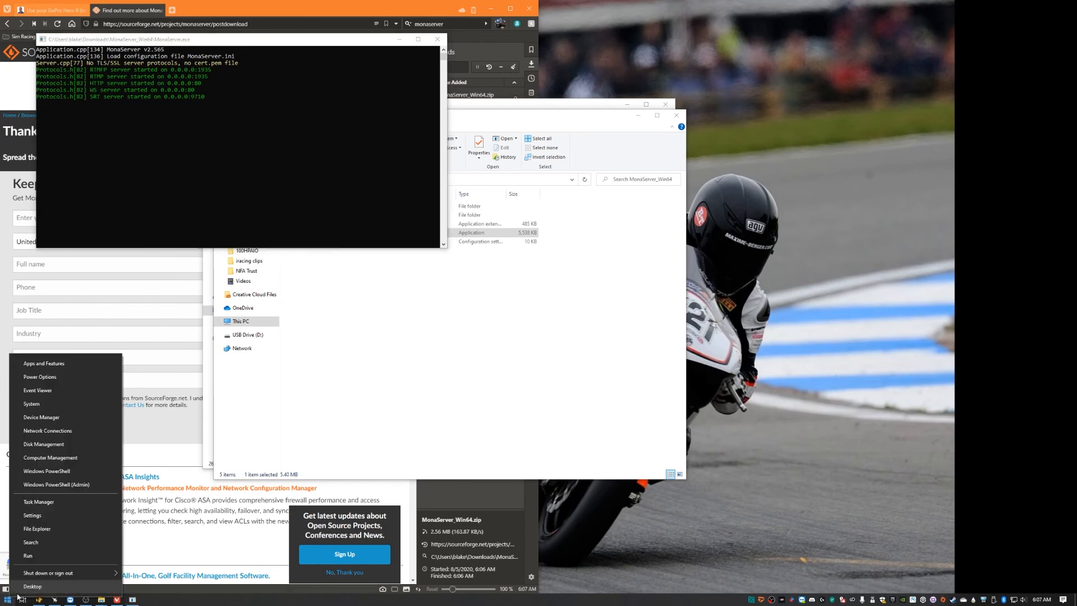
left_click(45, 556)
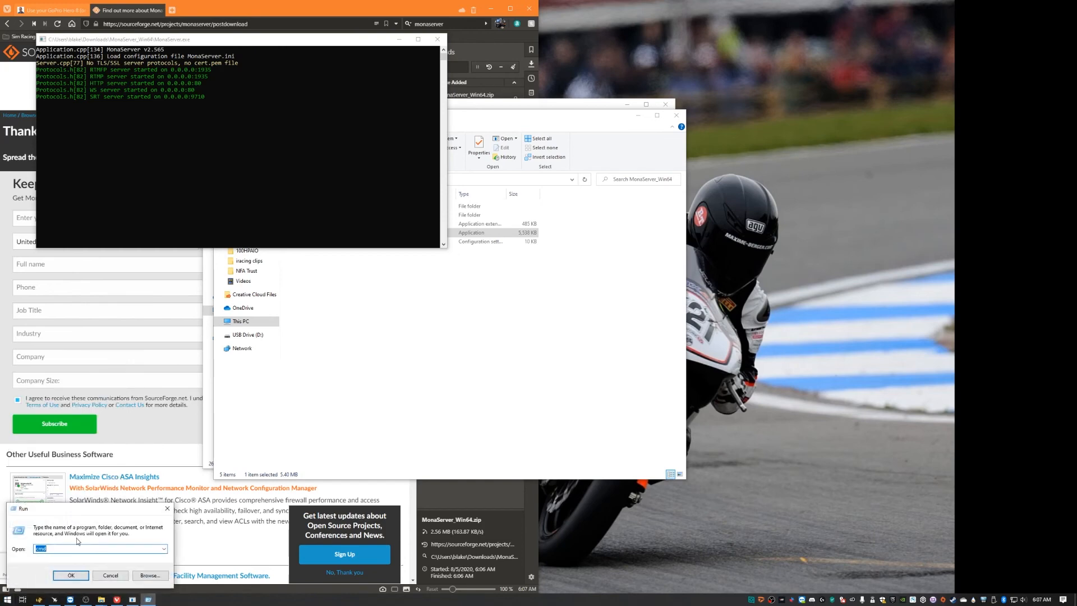
key("Return")
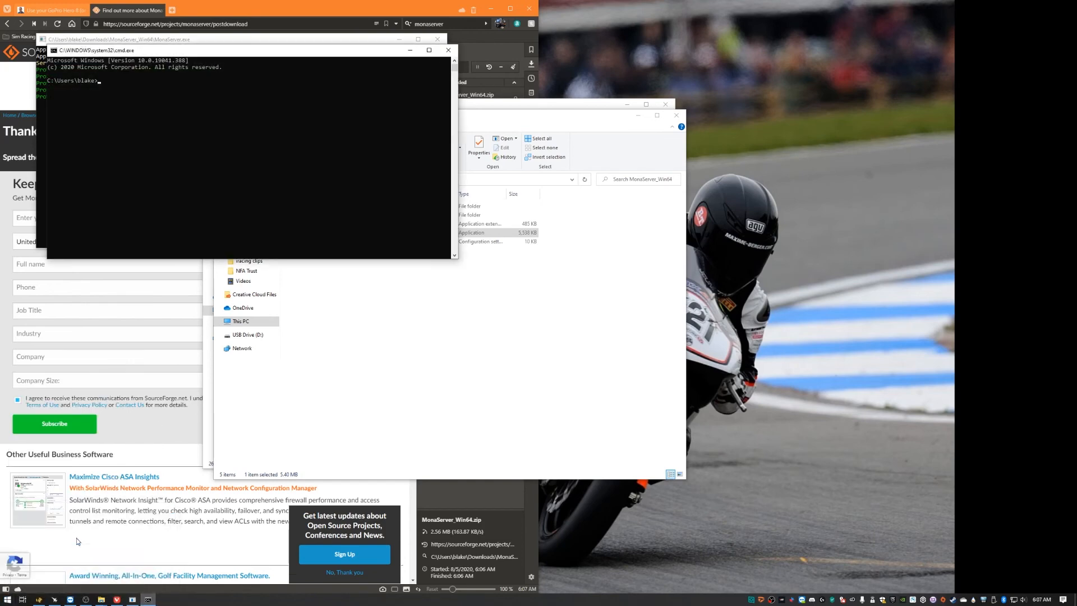
type("ipc")
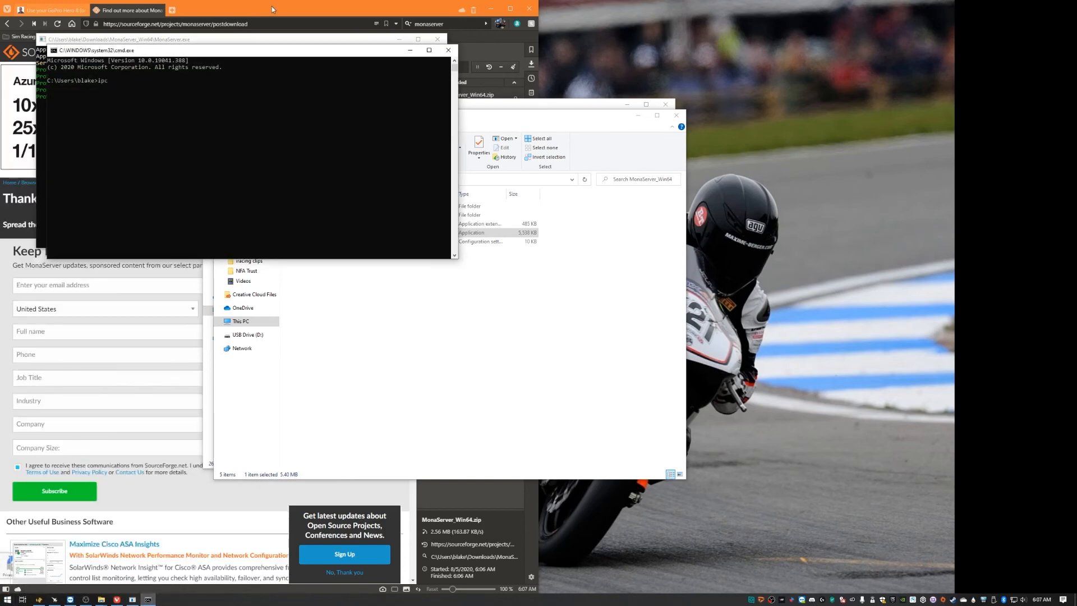
type("onfig")
key("Return")
scroll(348, 210, "up", 4)
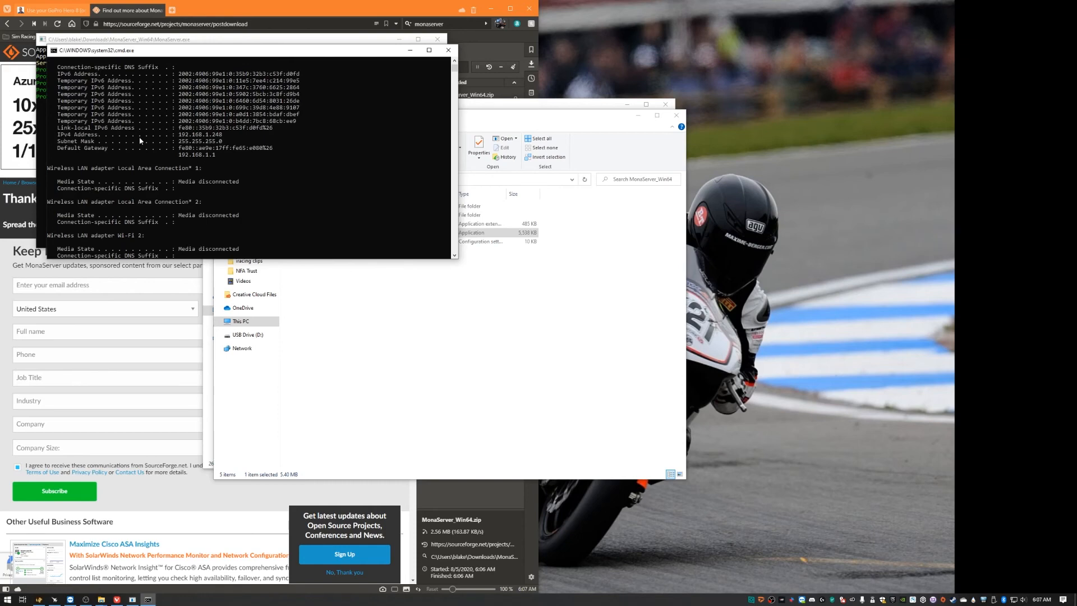
scroll(132, 146, "up", 1)
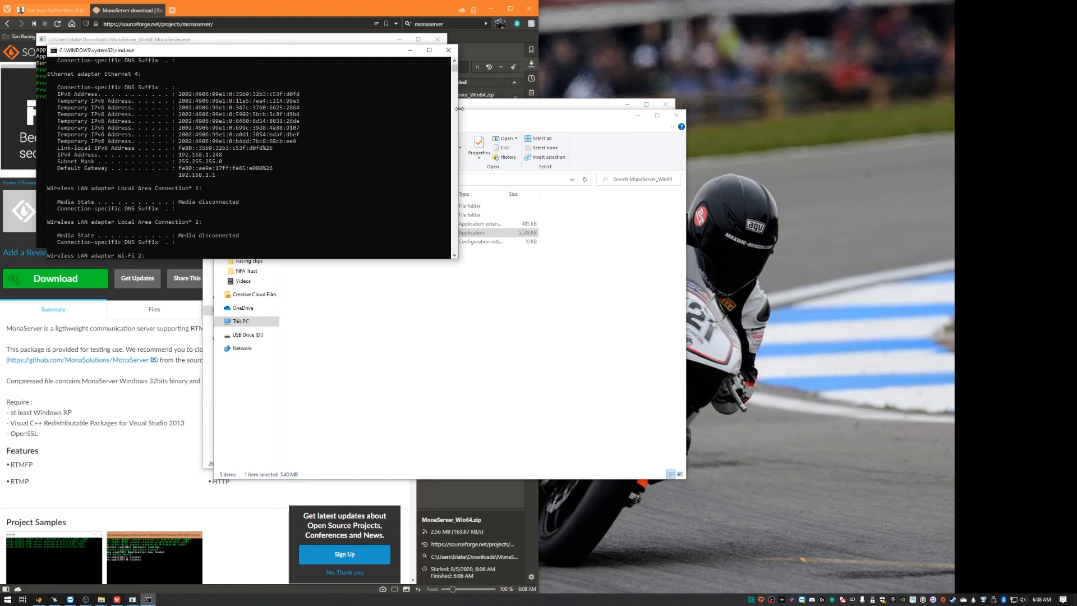
left_click(449, 50)
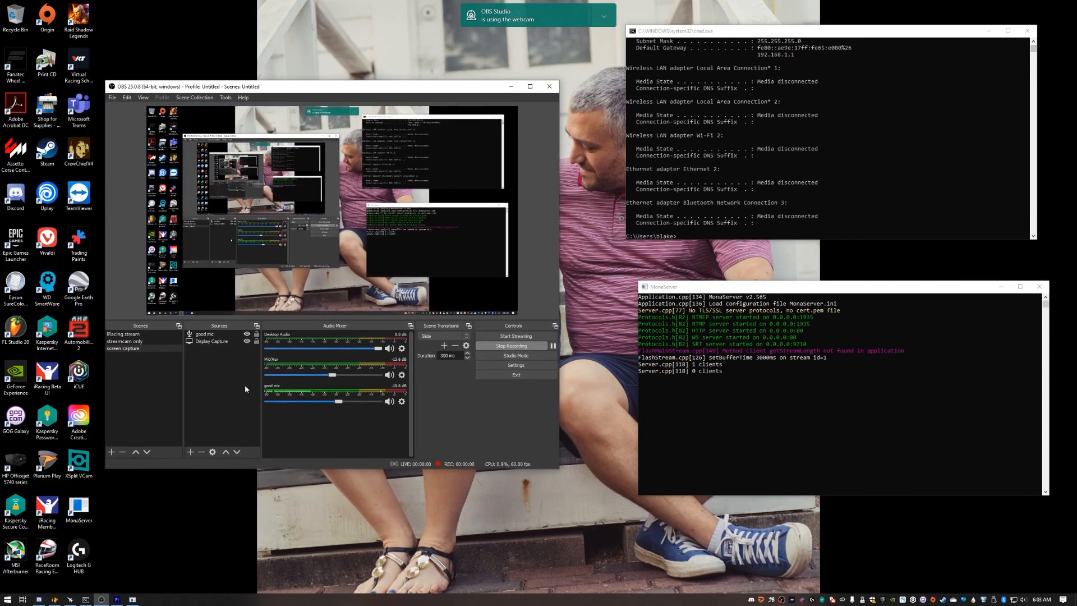
In OBS Studio, add a new Media Source named "gopro rtmp" to the screen capture scene
left_click(191, 452)
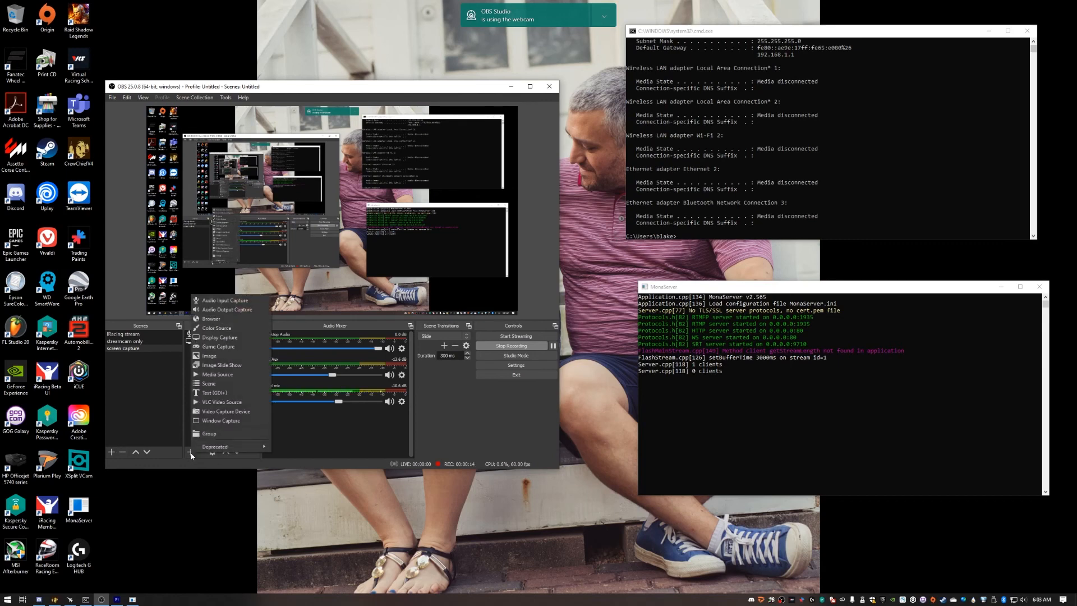
left_click(218, 374)
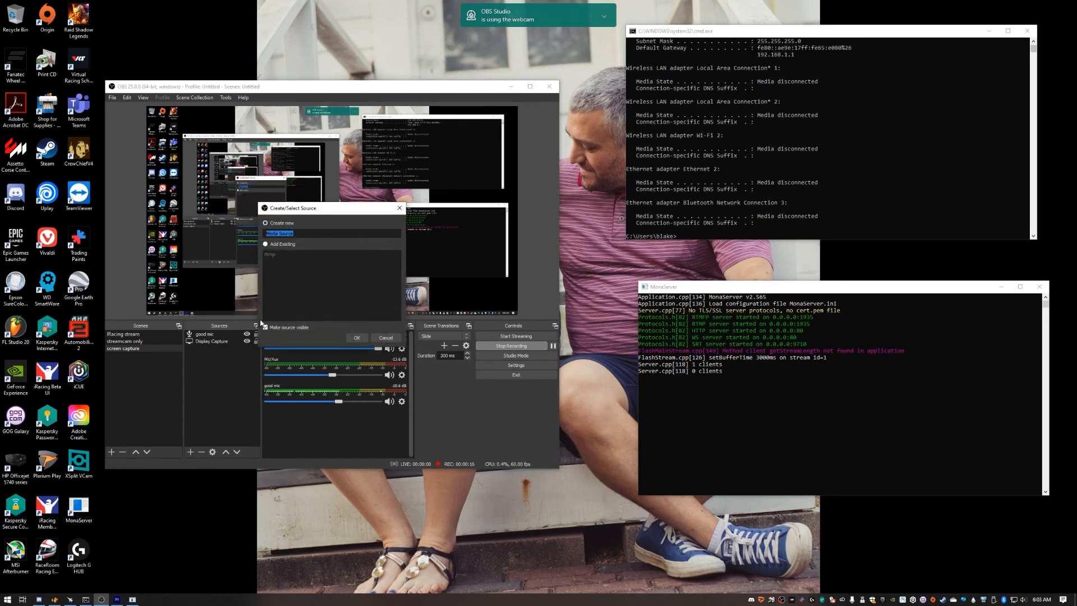
type("gopro.rtmp")
left_click(357, 338)
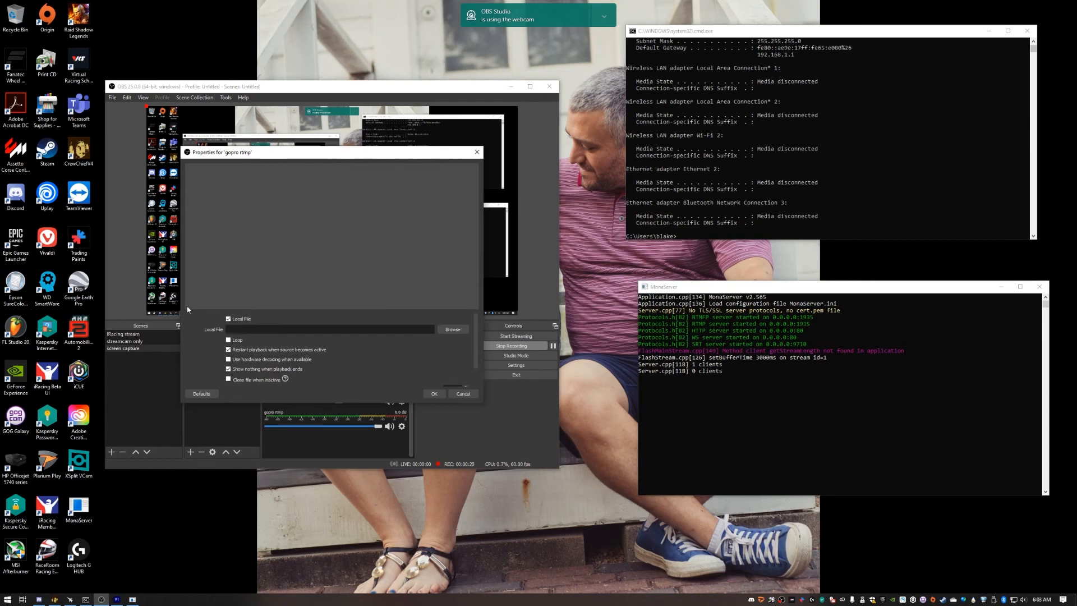
Configure the gopro rtmp source as non-local with input rtmp:127.0.0.1, input format rtmp and hardware decoding enabled
left_click(229, 319)
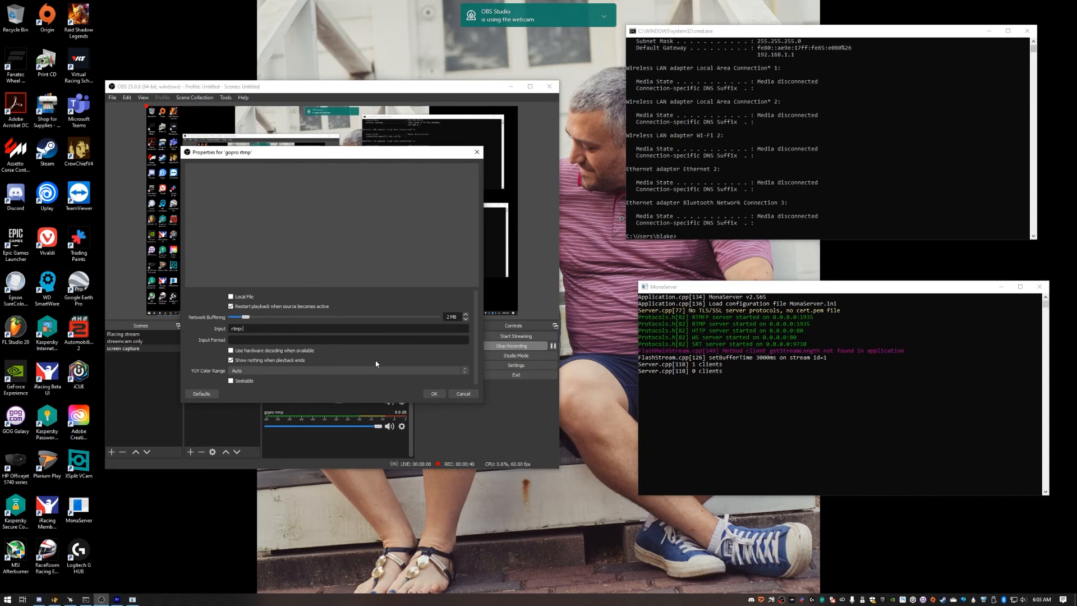
type("12")
type("rtmp")
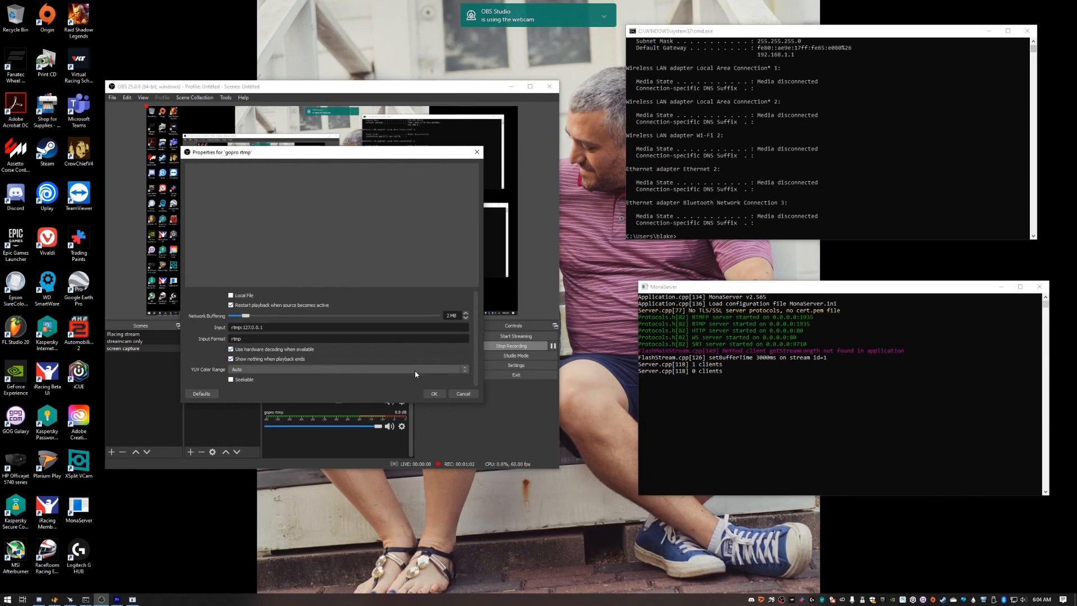
left_click(434, 394)
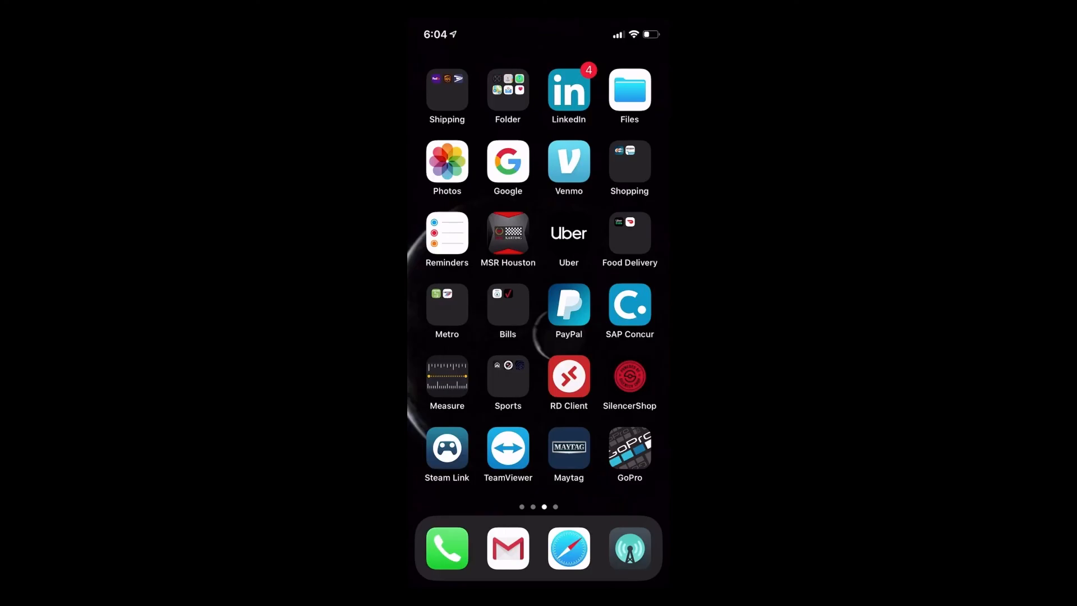
Open the GoPro app on the phone and connect to control the Black 7-1 camera, joining its Wi-Fi network
left_click(630, 448)
left_click(630, 448)
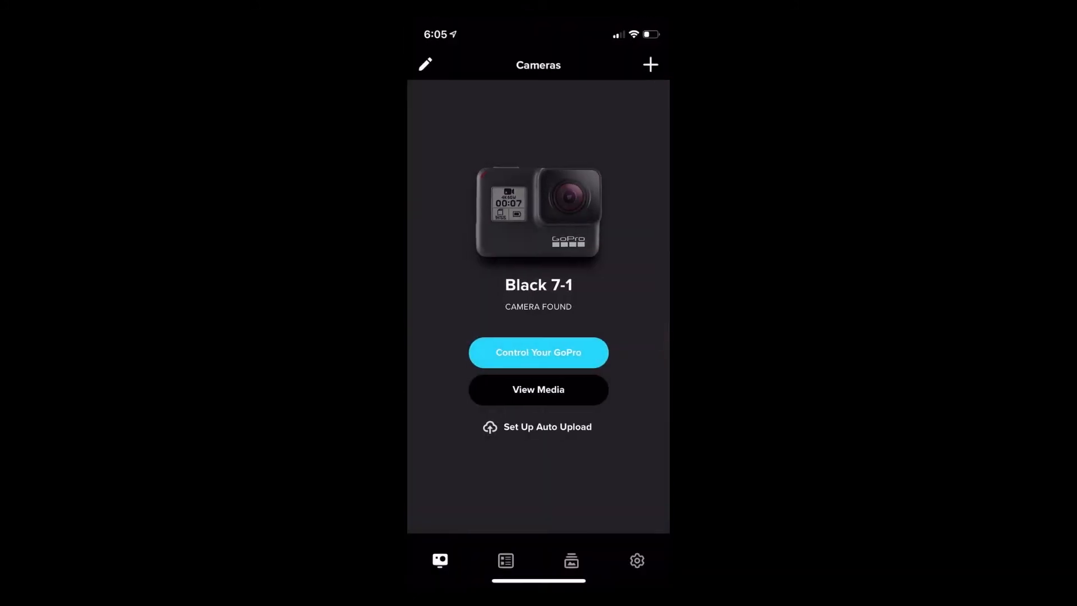
left_click(539, 352)
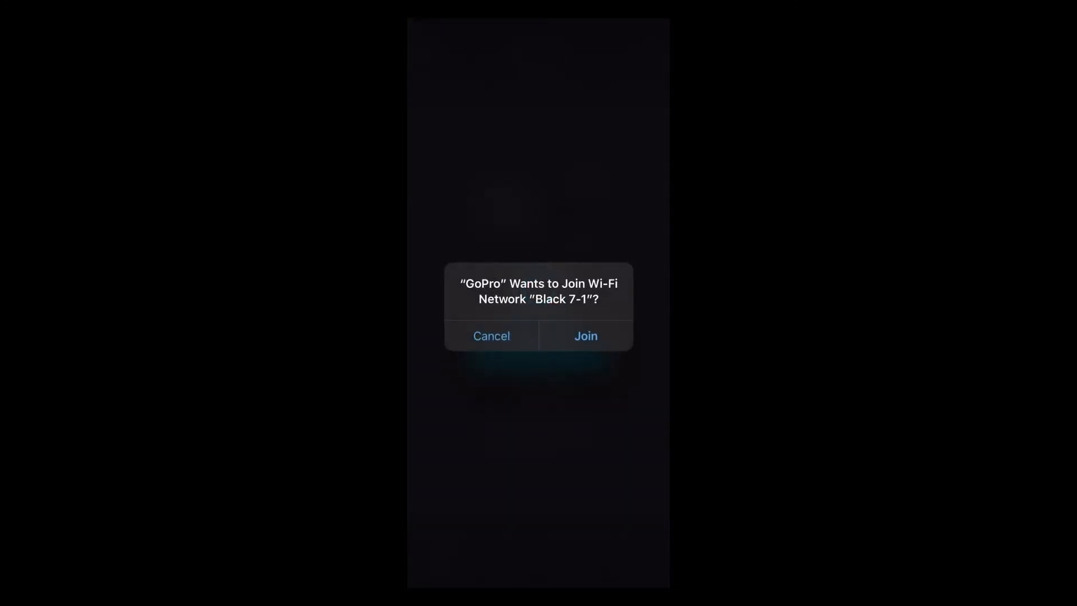
left_click(586, 336)
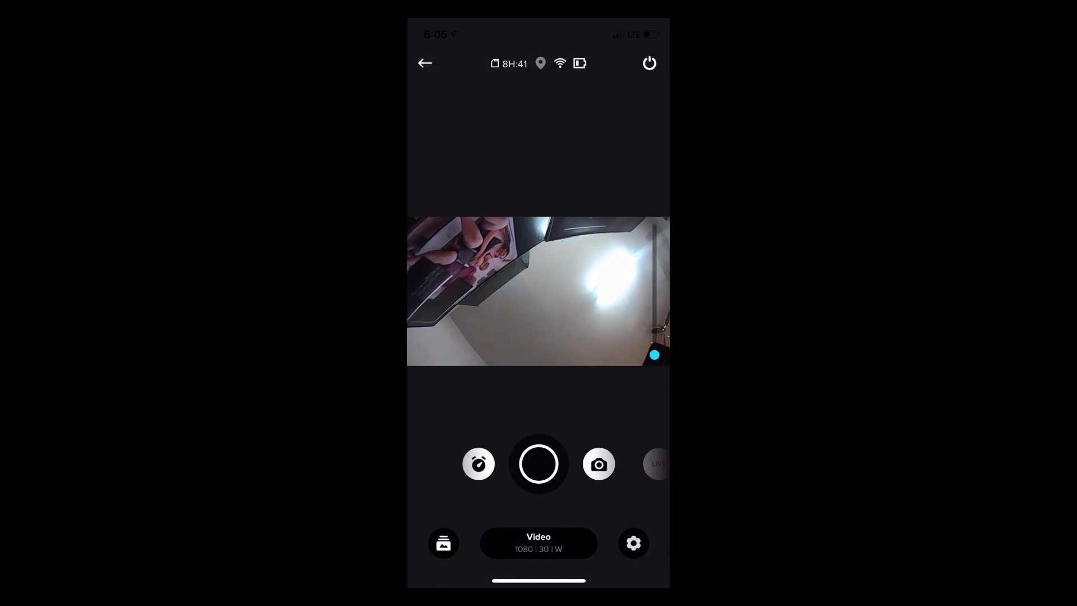
Switch the camera to live mode and begin the live setup with RTMP as the streaming platform
left_click(600, 464)
left_click(598, 465)
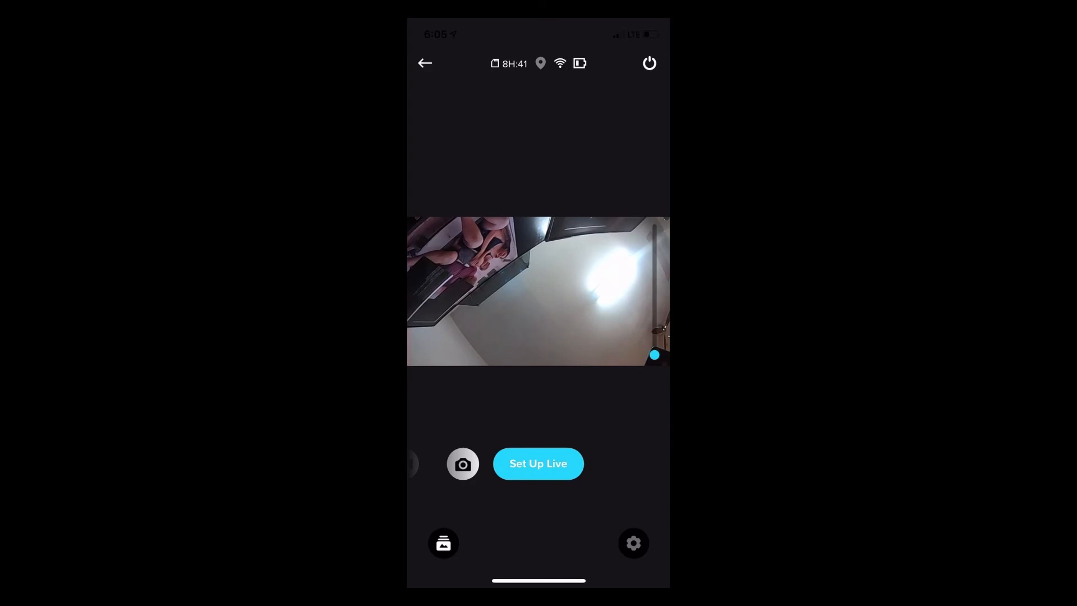
left_click(538, 464)
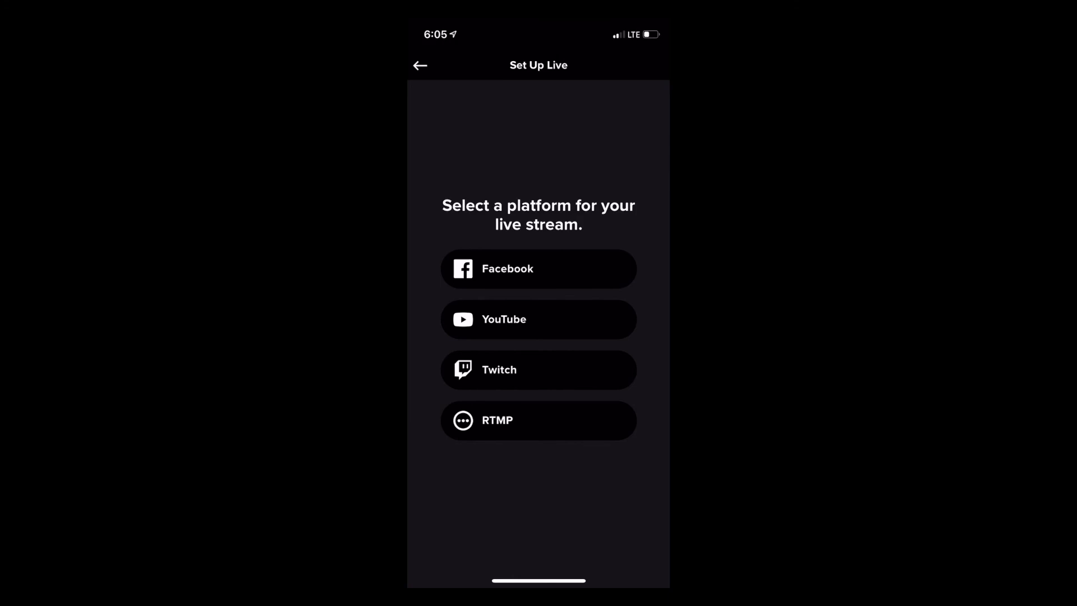
left_click(538, 269)
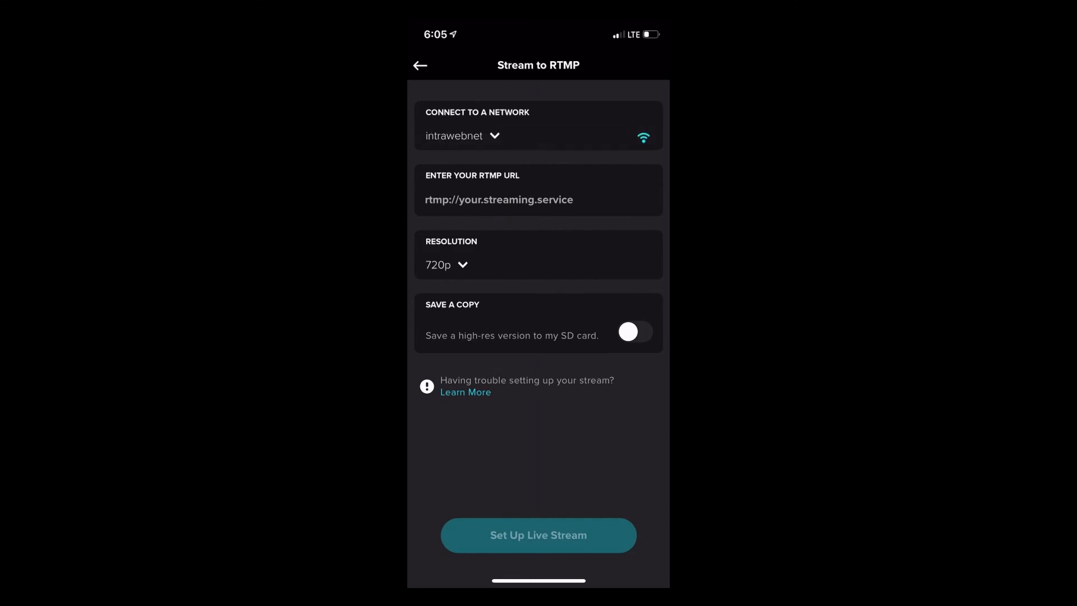
Enter Rtmp://192.168.1.248 as the RTMP URL, set up the live stream and go live
left_click(498, 199)
type("Rtmp")
left_click(423, 518)
type(":")
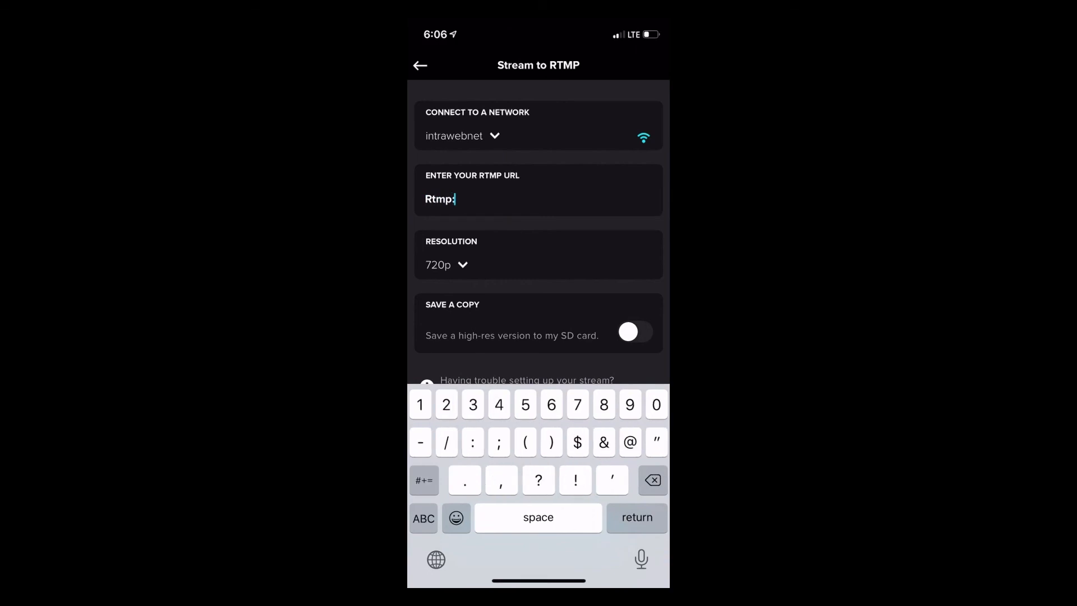
type("//192.168.1.248")
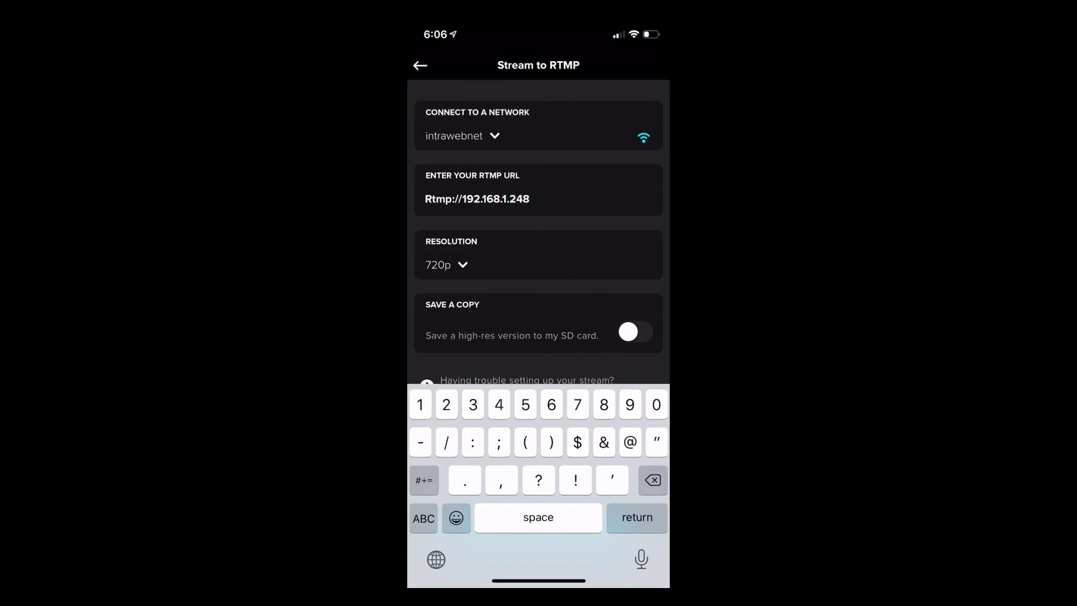
key("Return")
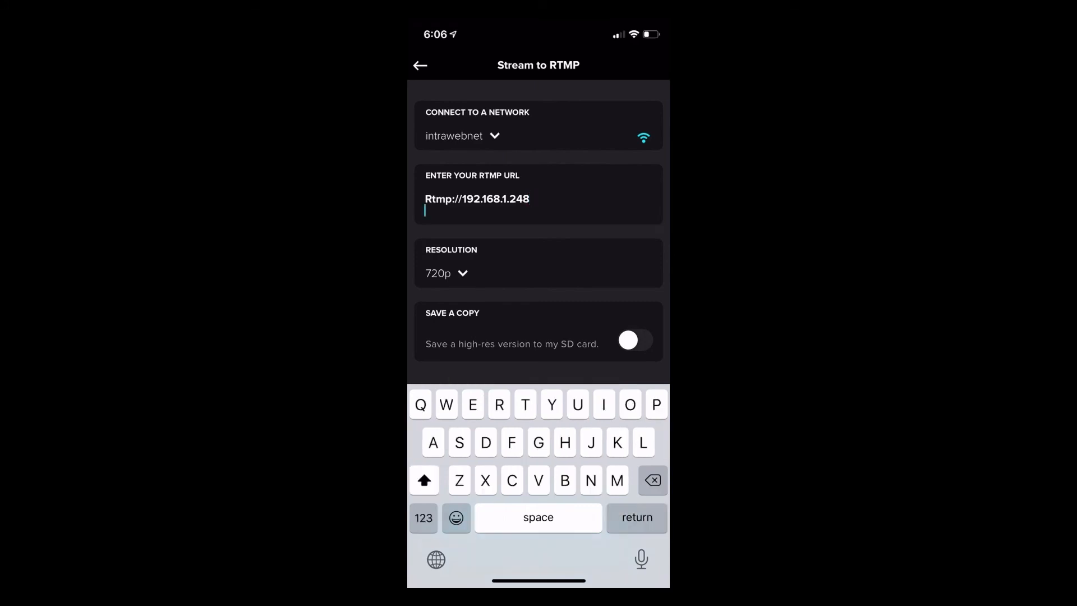
key("BackSpace")
left_click(539, 536)
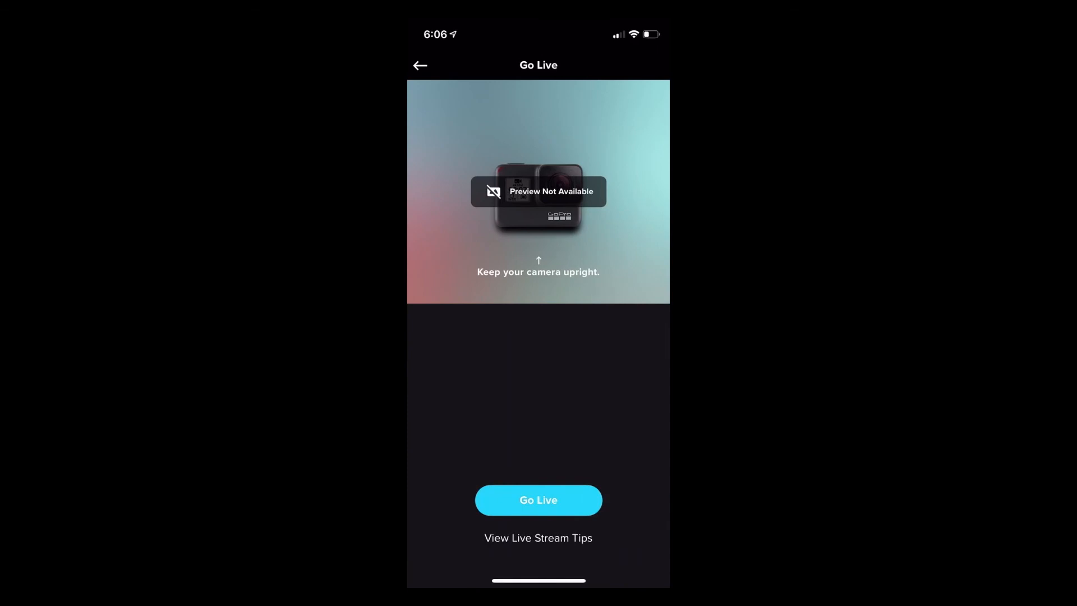
left_click(538, 500)
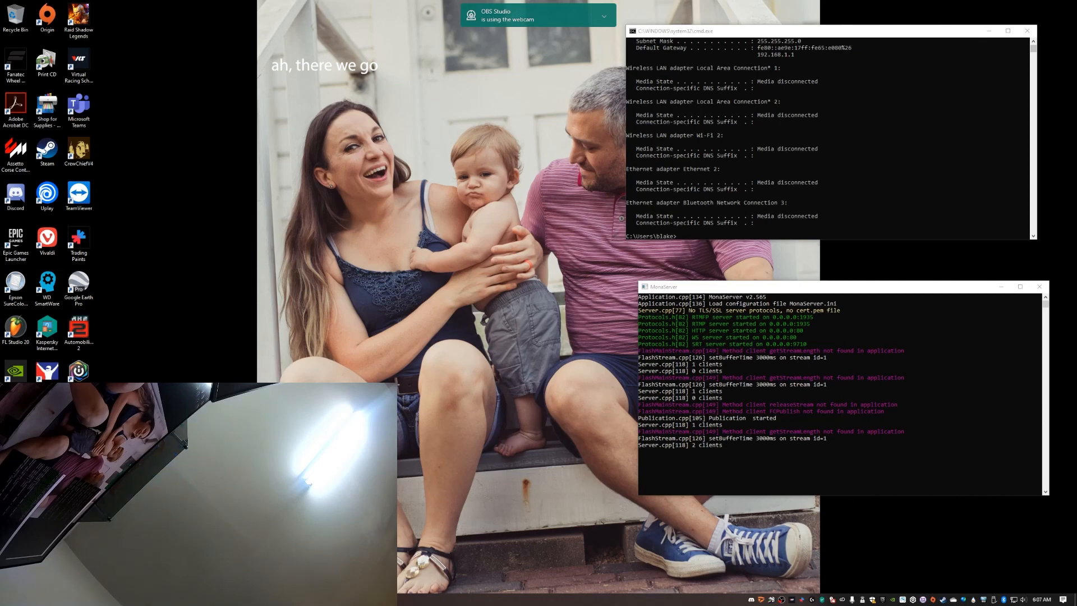
Inspect the good mic source's properties and audio filters for a delay option, leaving them as they are
left_click_drag(1, 109, 283, 76)
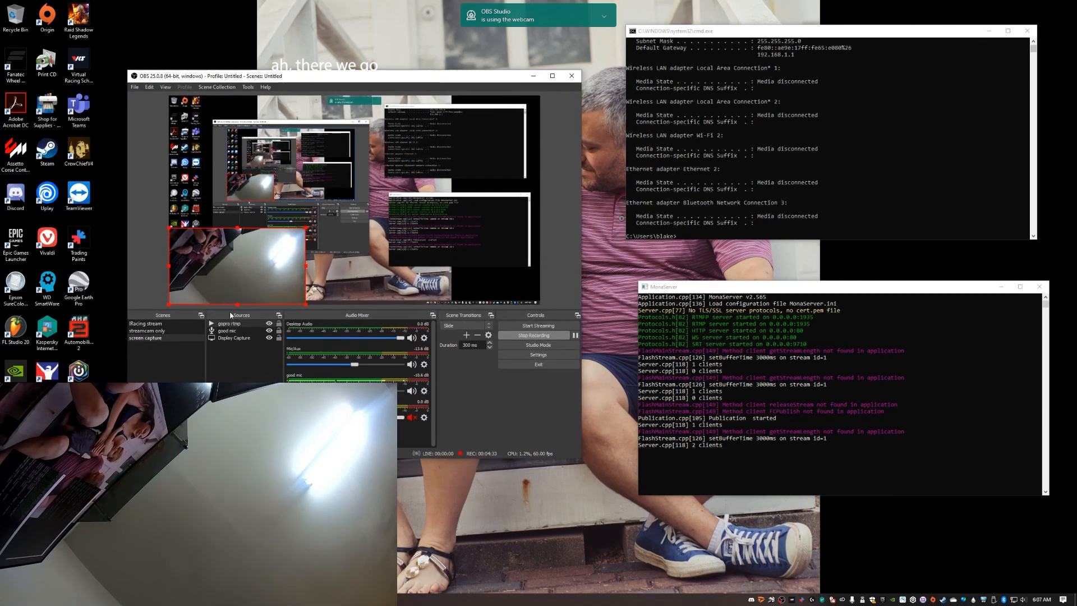
left_click(228, 333)
right_click(230, 335)
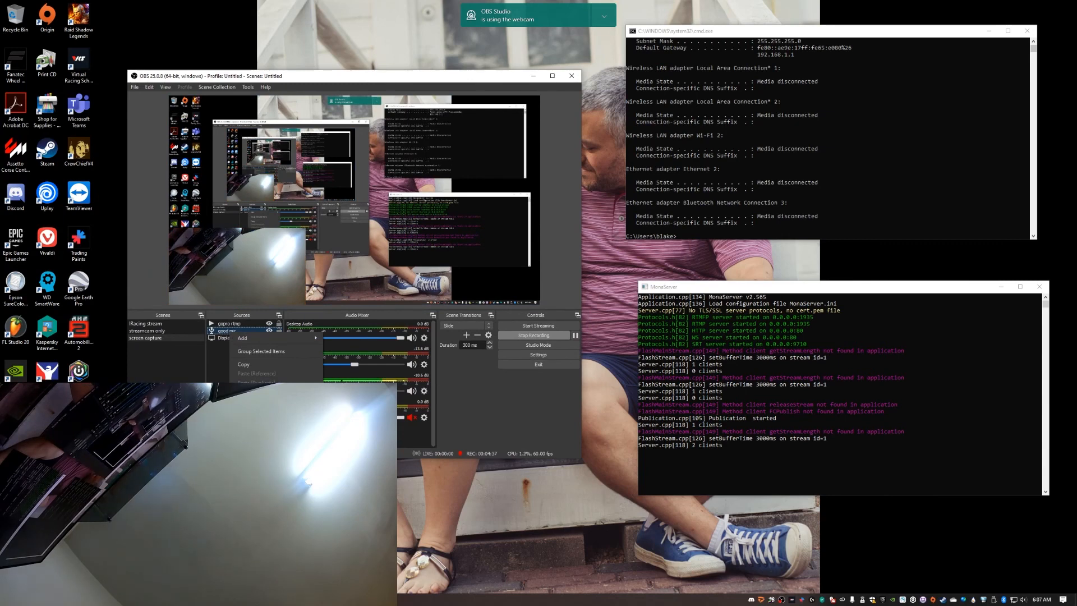
left_click(253, 539)
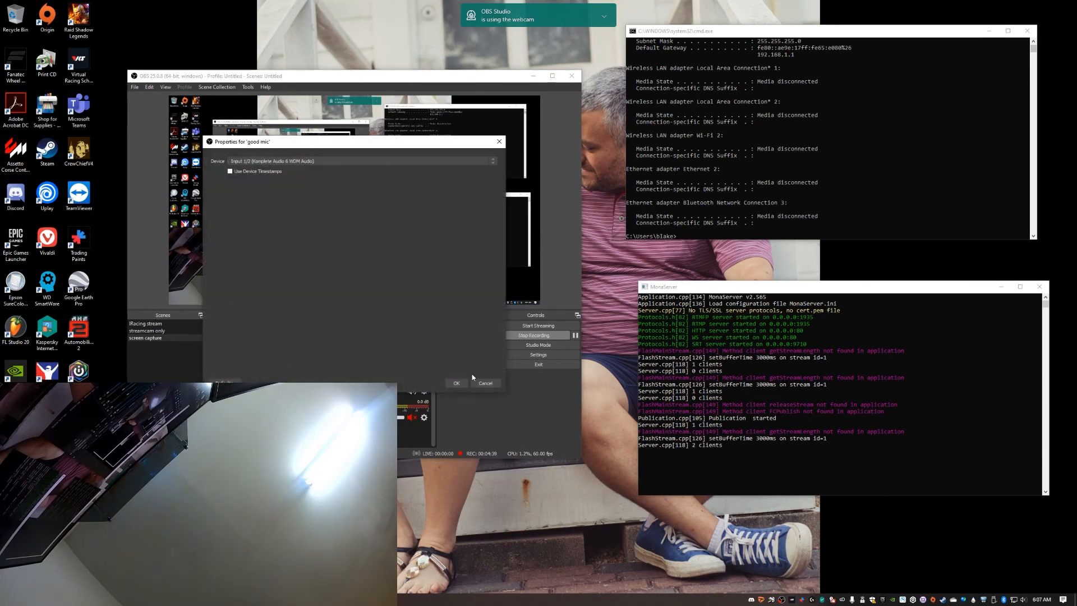
left_click(485, 384)
right_click(234, 332)
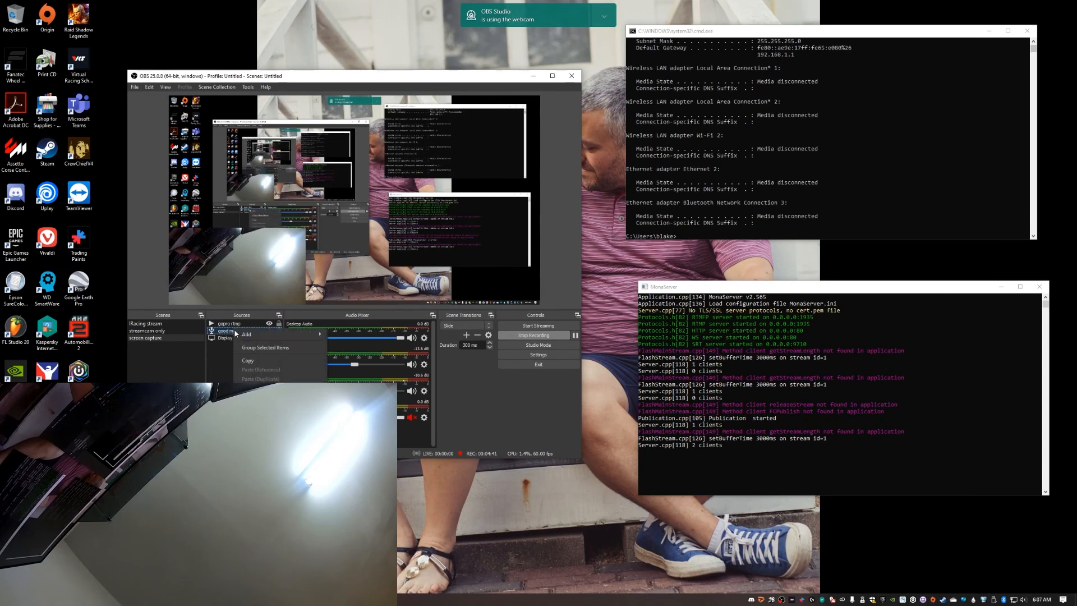
left_click(252, 523)
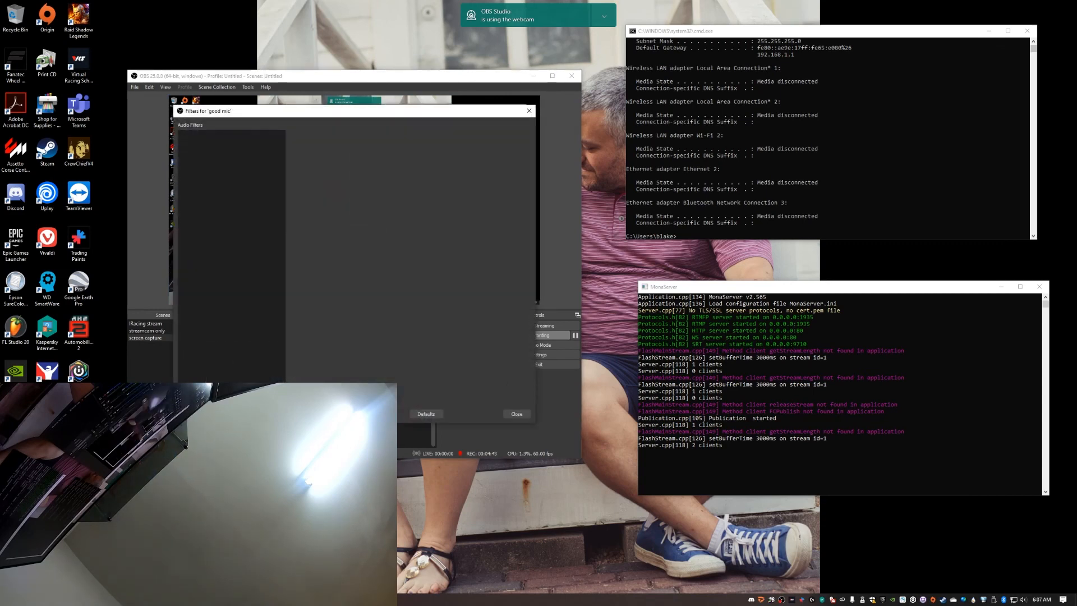
left_click(516, 414)
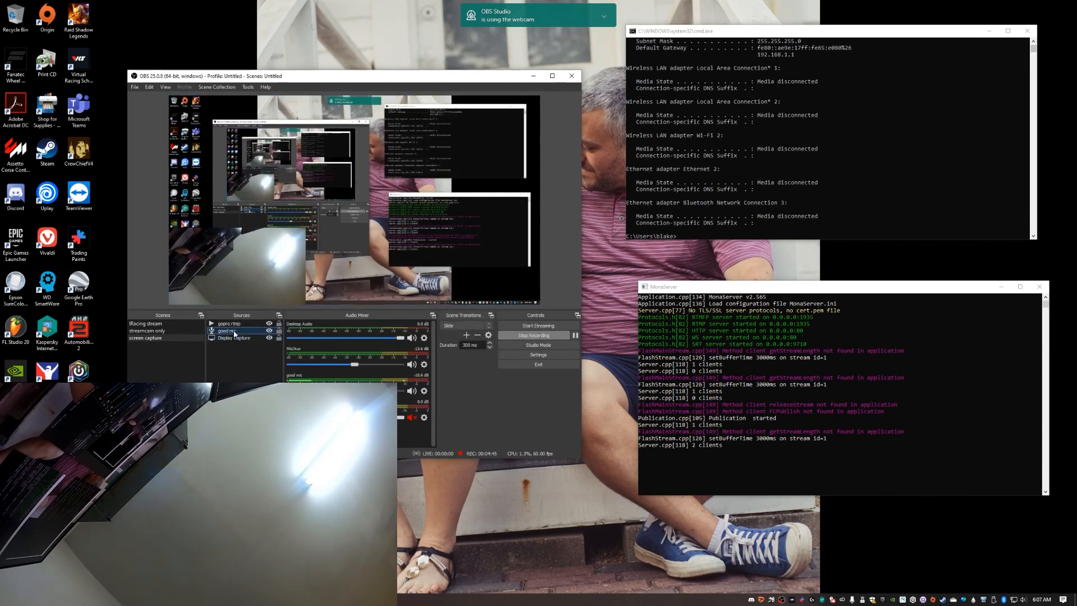
right_click(235, 332)
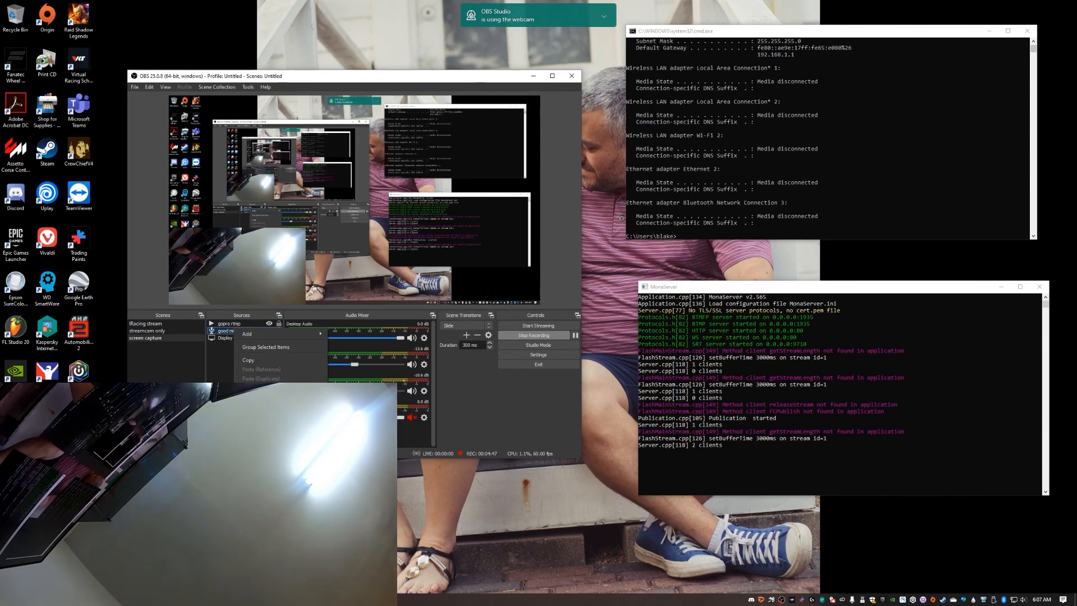
left_click(260, 535)
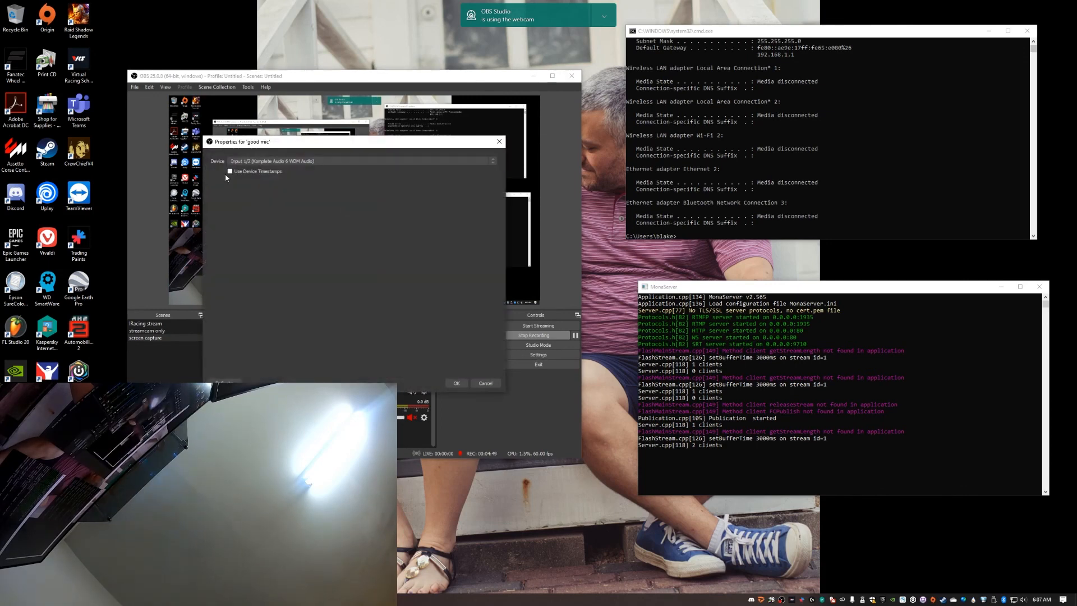
left_click(472, 385)
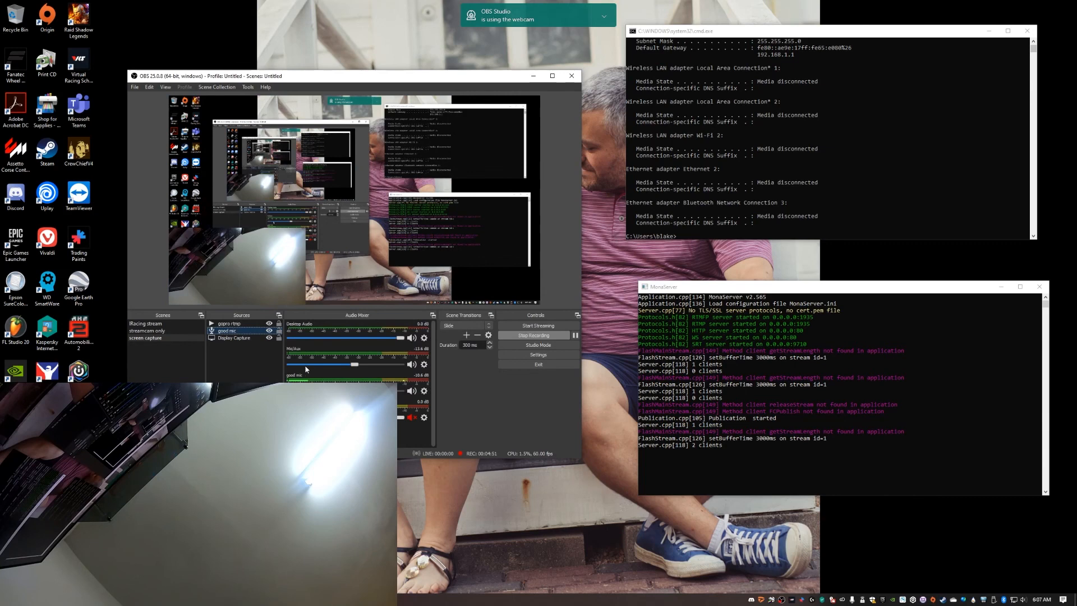
Review the sync offsets of the audio sources in the Advanced Audio Properties
left_click(425, 393)
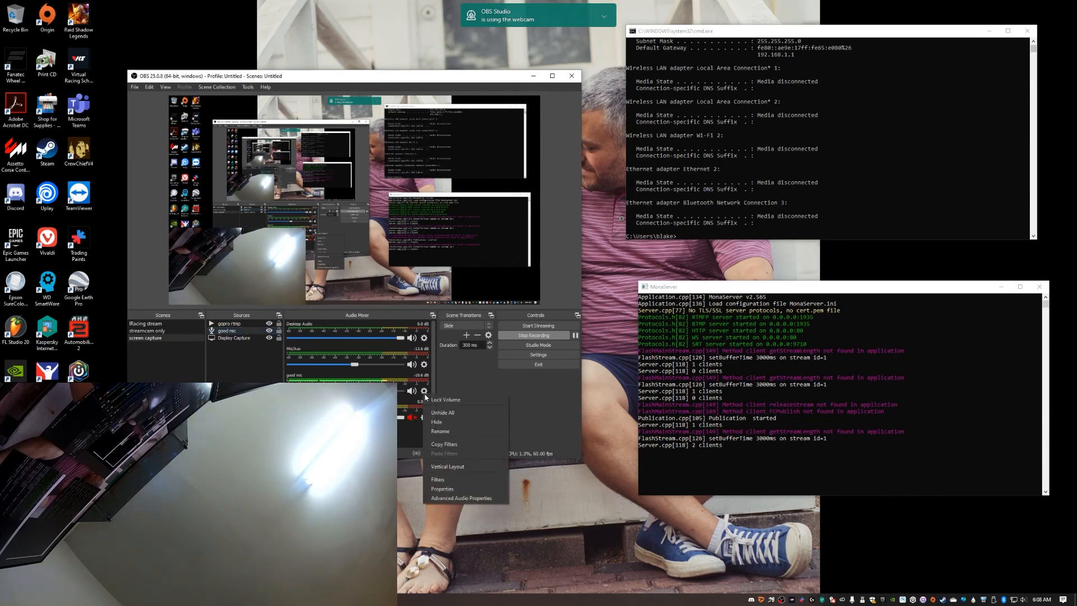
left_click(446, 497)
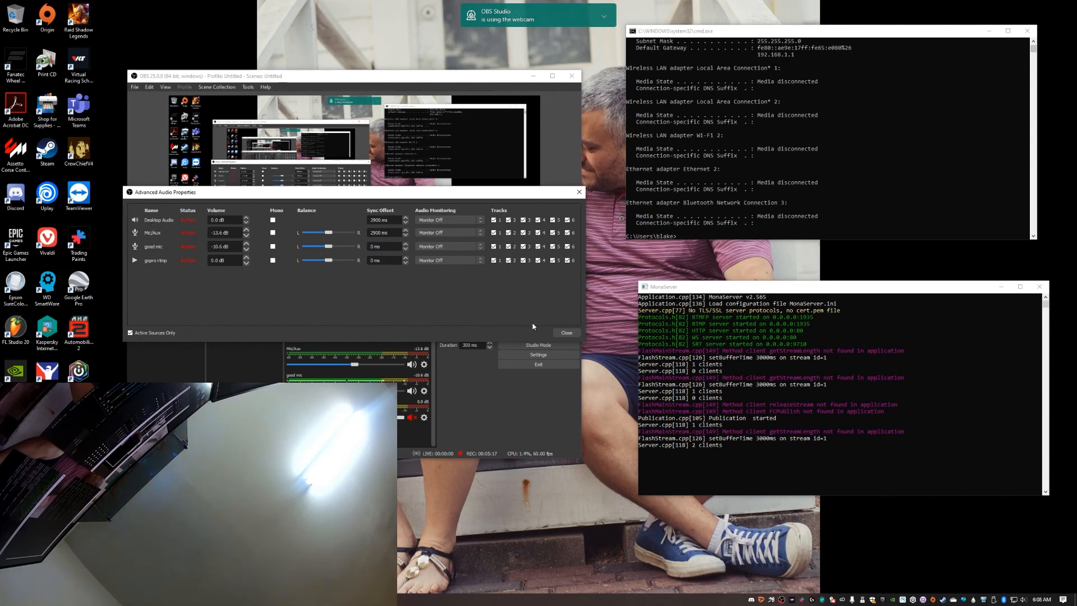
left_click(563, 334)
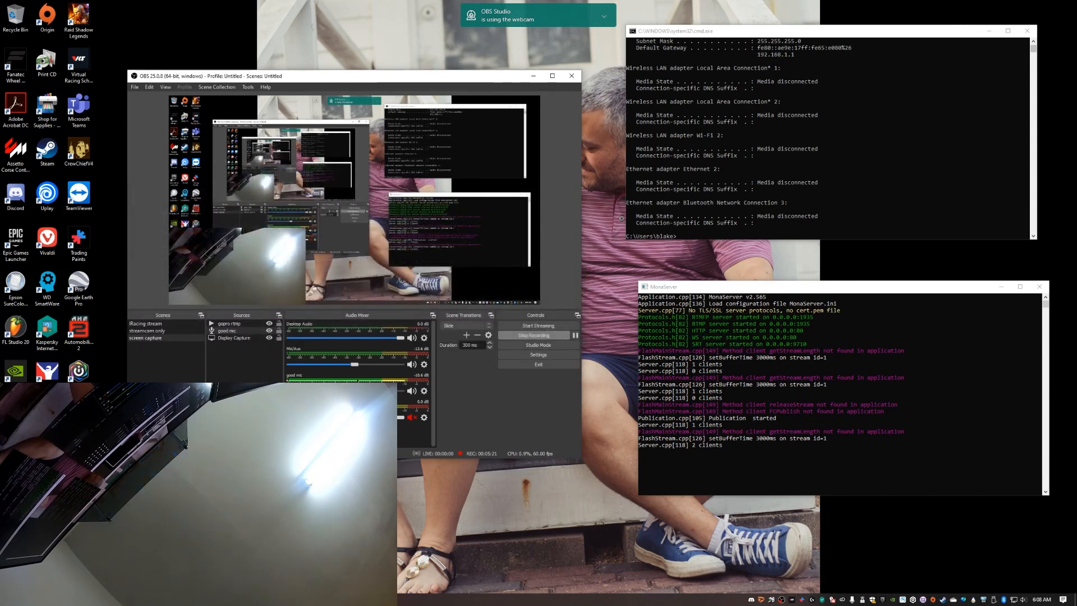
Add a Render Delay filter to the Display Capture source under its default name and set its delay to 500 ms
right_click(249, 338)
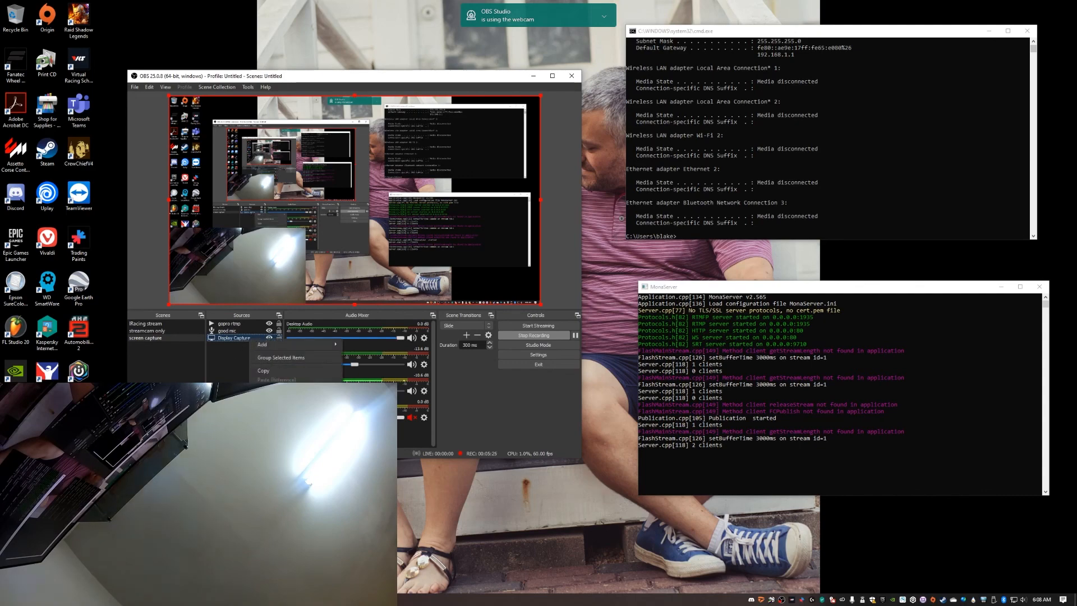
left_click(270, 529)
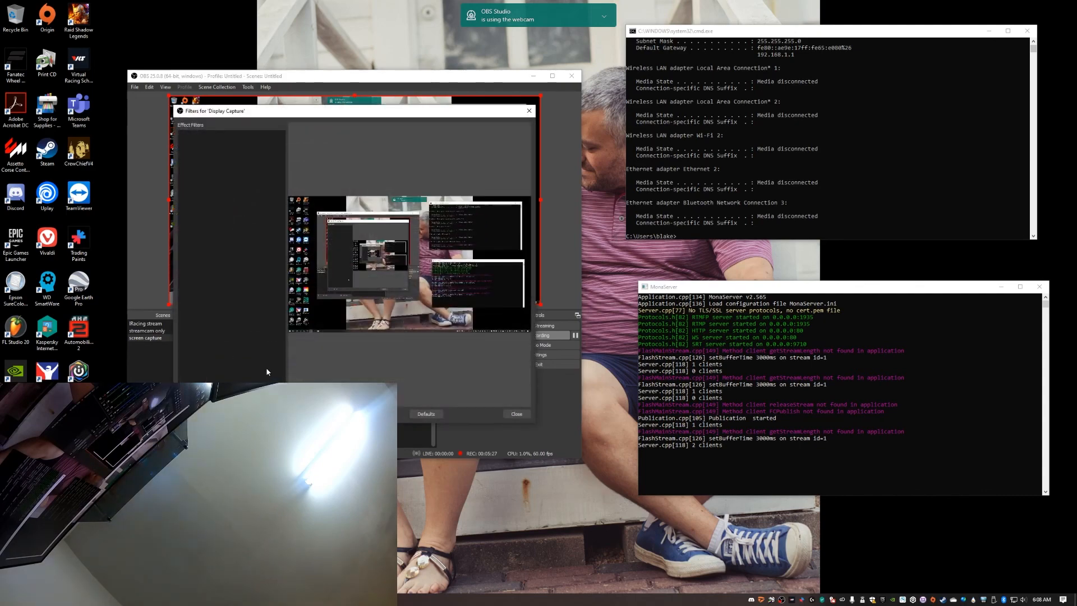
left_click_drag(337, 119, 714, 155)
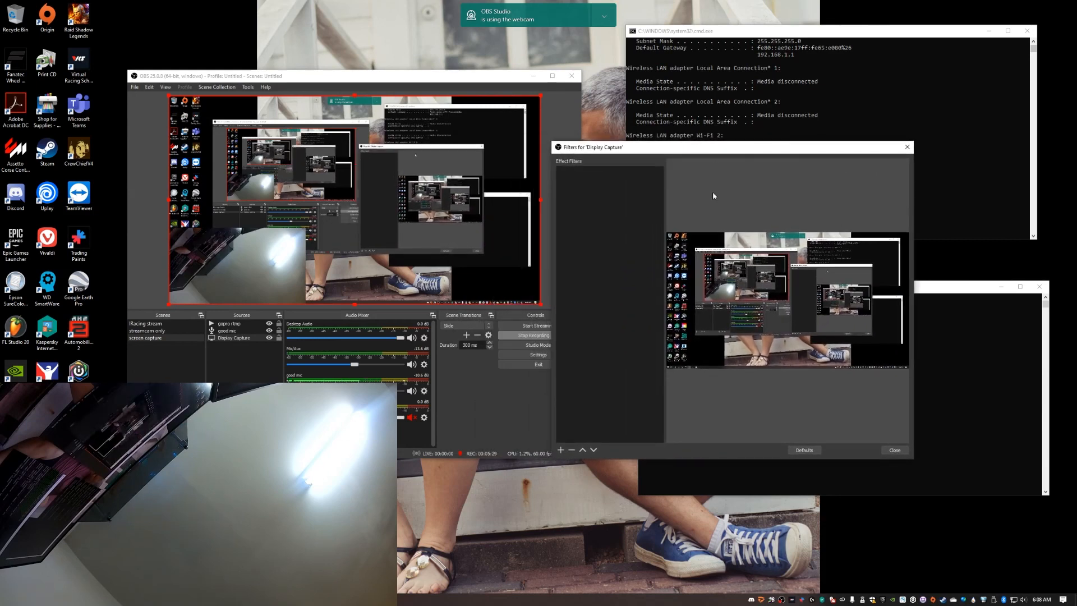
left_click(561, 451)
left_click(561, 450)
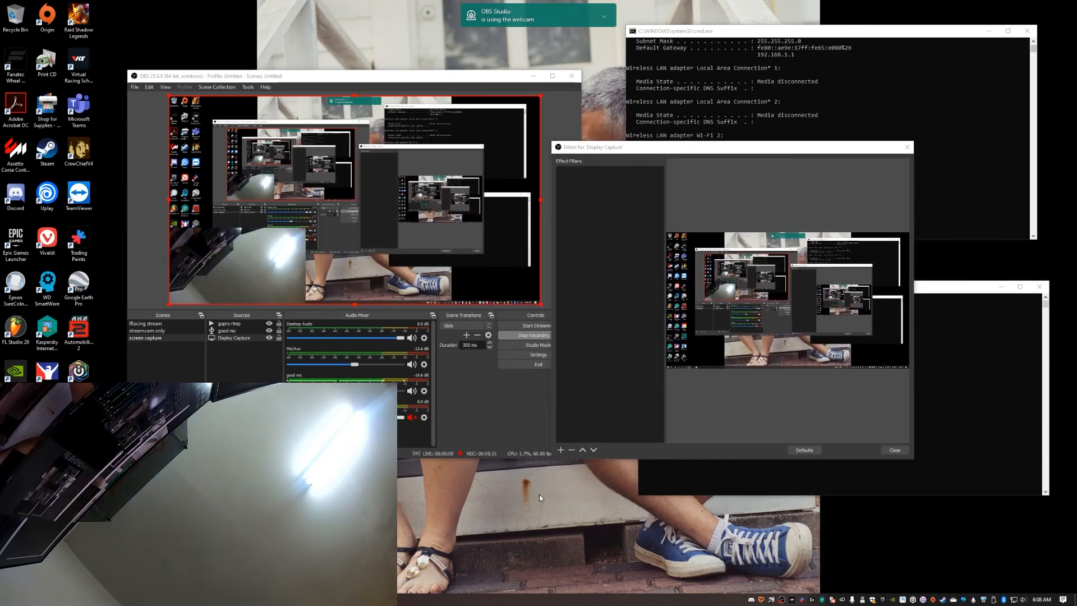
left_click(561, 450)
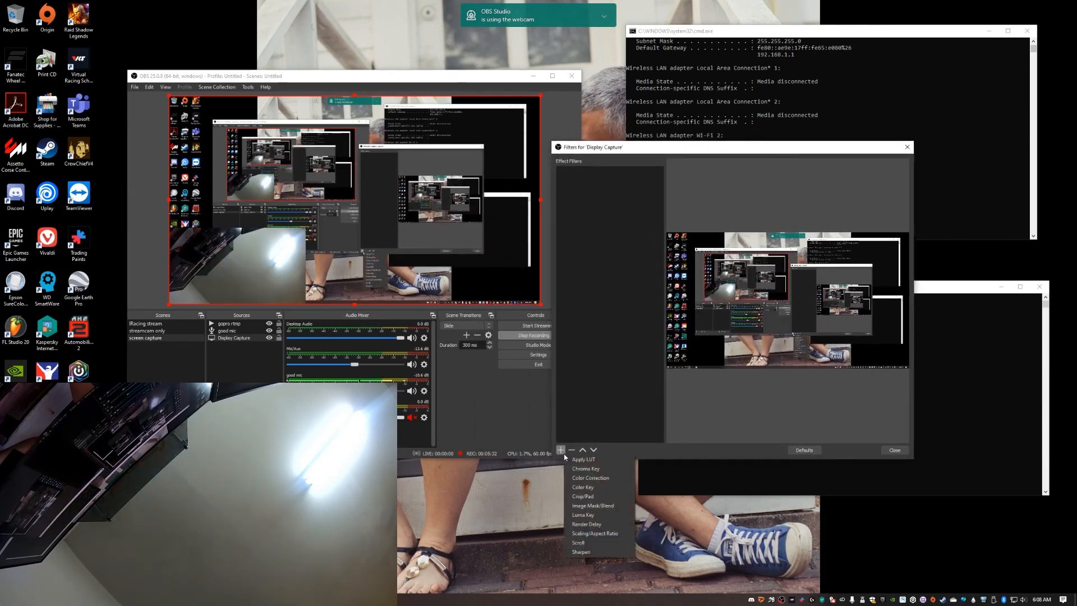
left_click(594, 524)
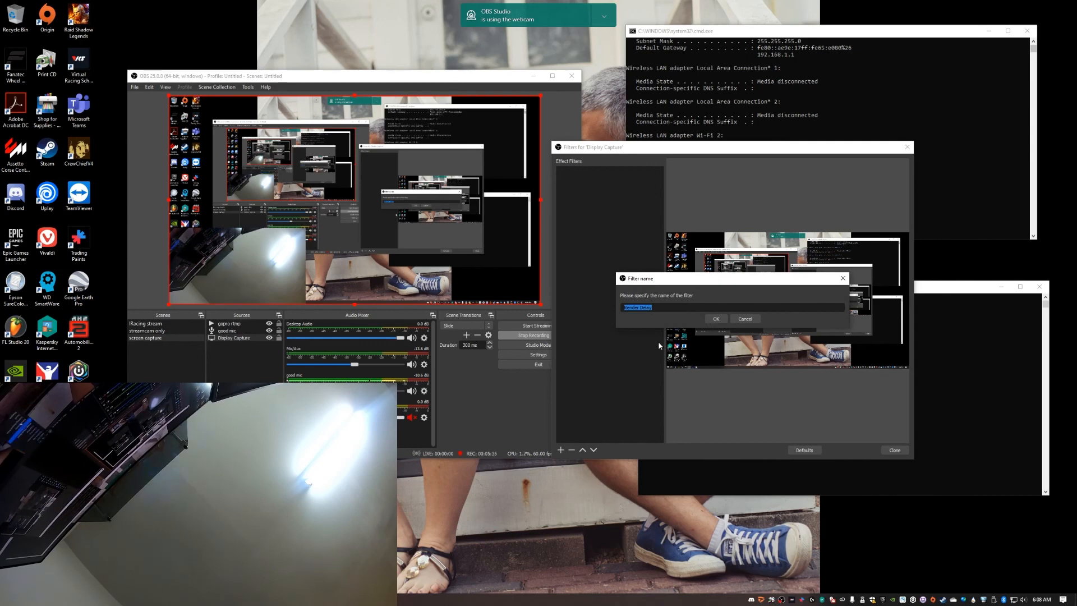
left_click(715, 319)
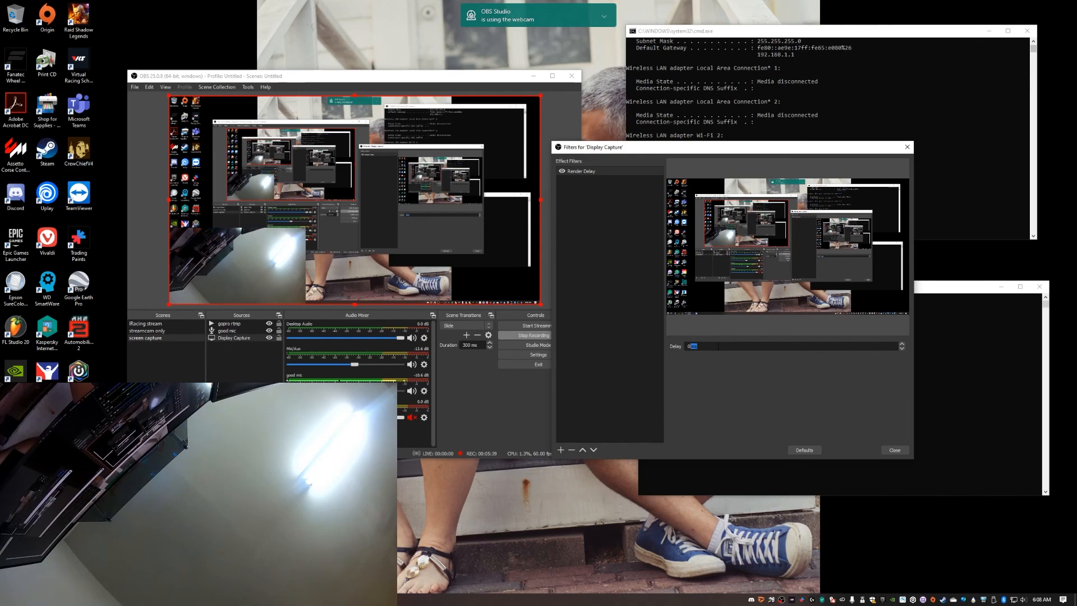
key("BackSpace")
type("500")
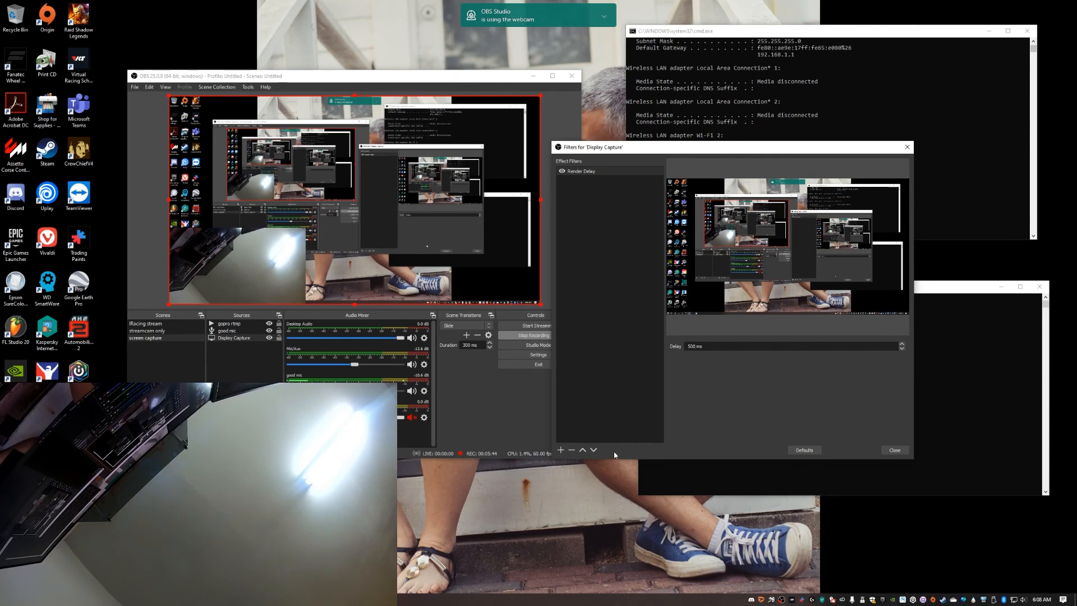
left_click(561, 450)
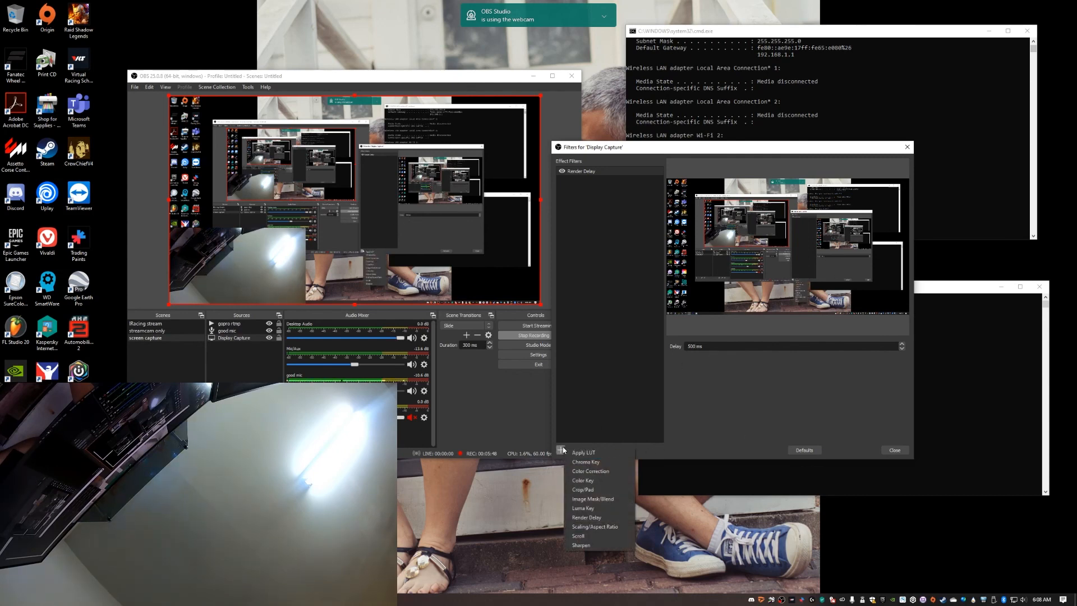
left_click(586, 517)
type("500")
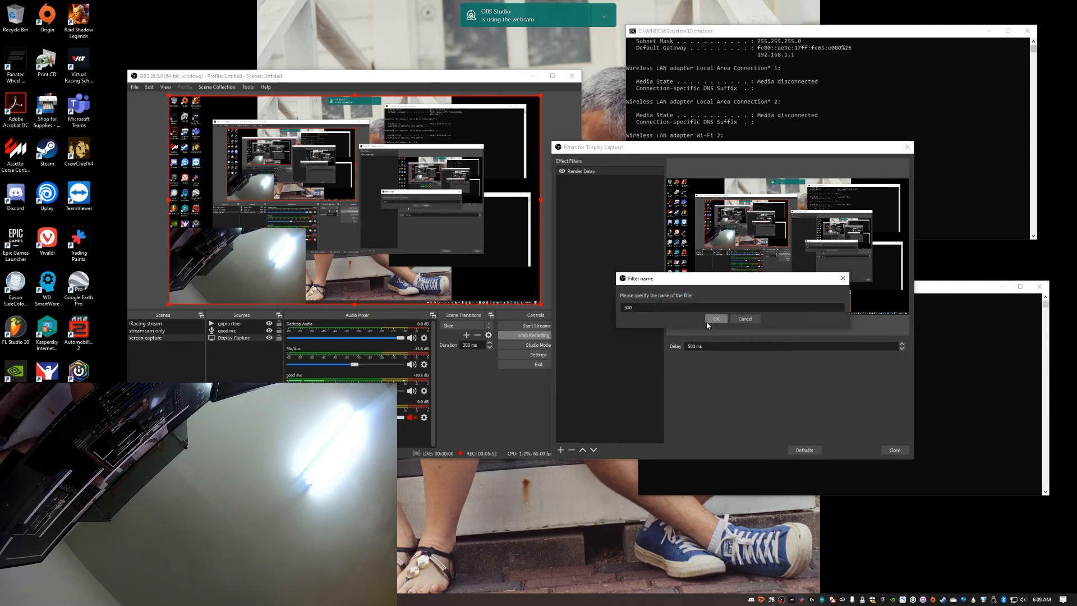
left_click(755, 321)
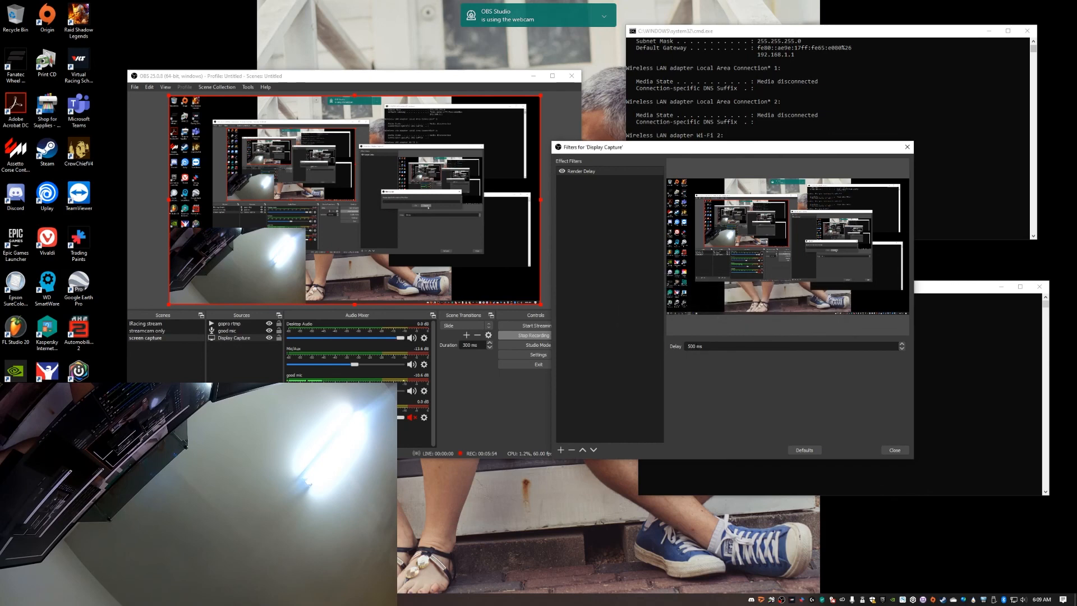
Add a second Render Delay filter to the Display Capture source with a 500 ms delay
left_click(561, 450)
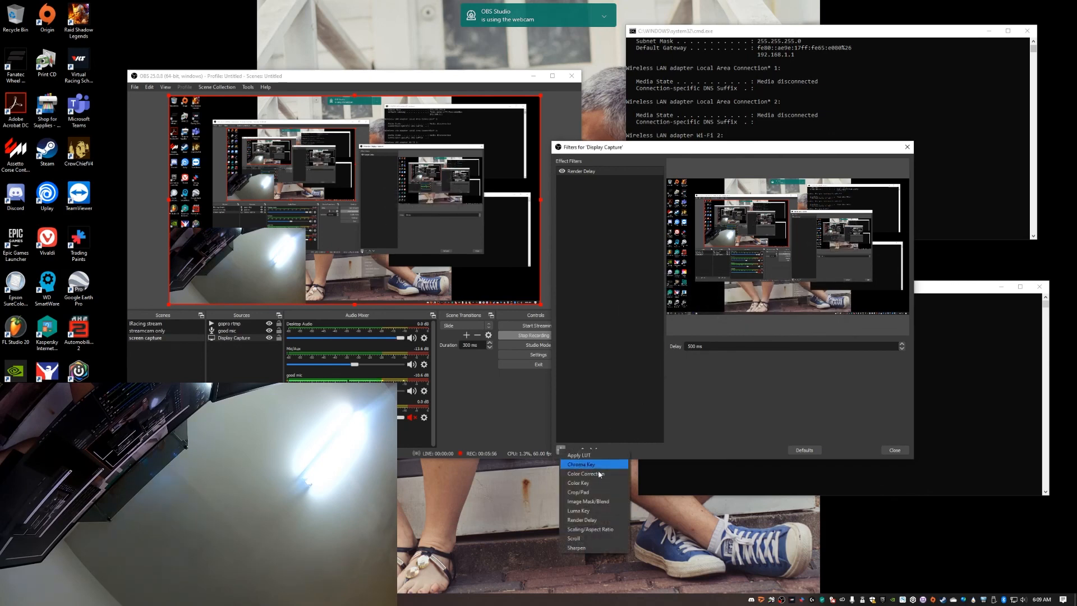
left_click(584, 520)
left_click(714, 318)
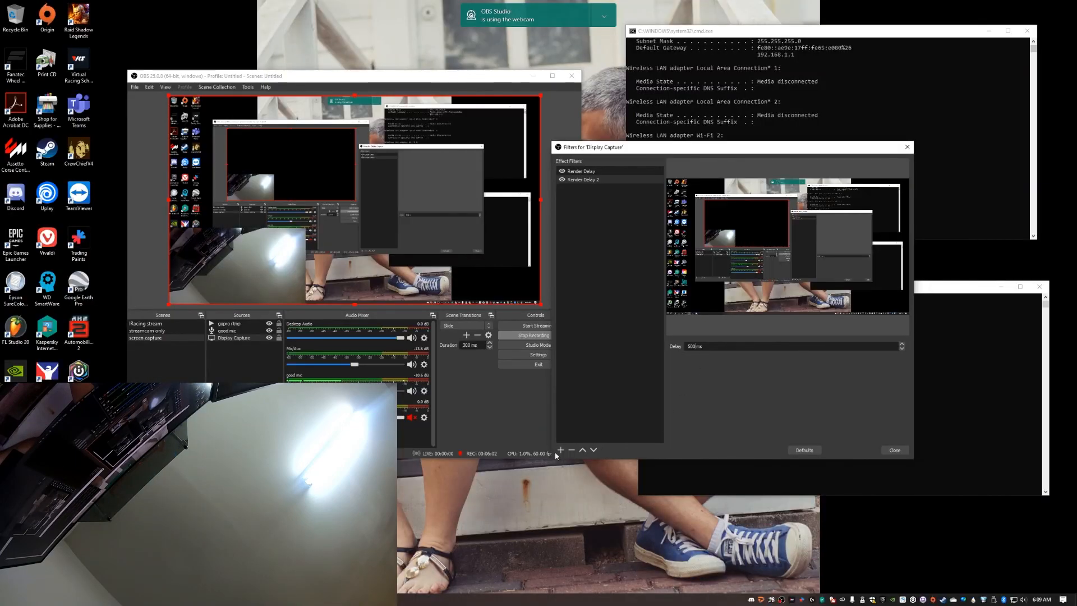
Add a third Render Delay filter to the Display Capture source and set its delay to 500 ms
left_click(560, 450)
left_click(584, 520)
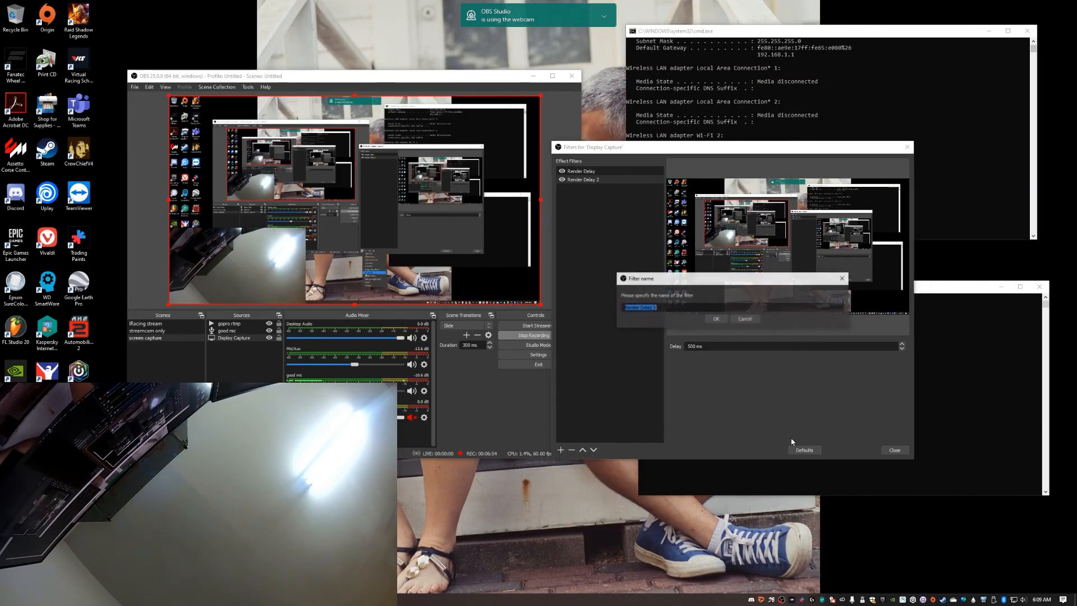
left_click(717, 319)
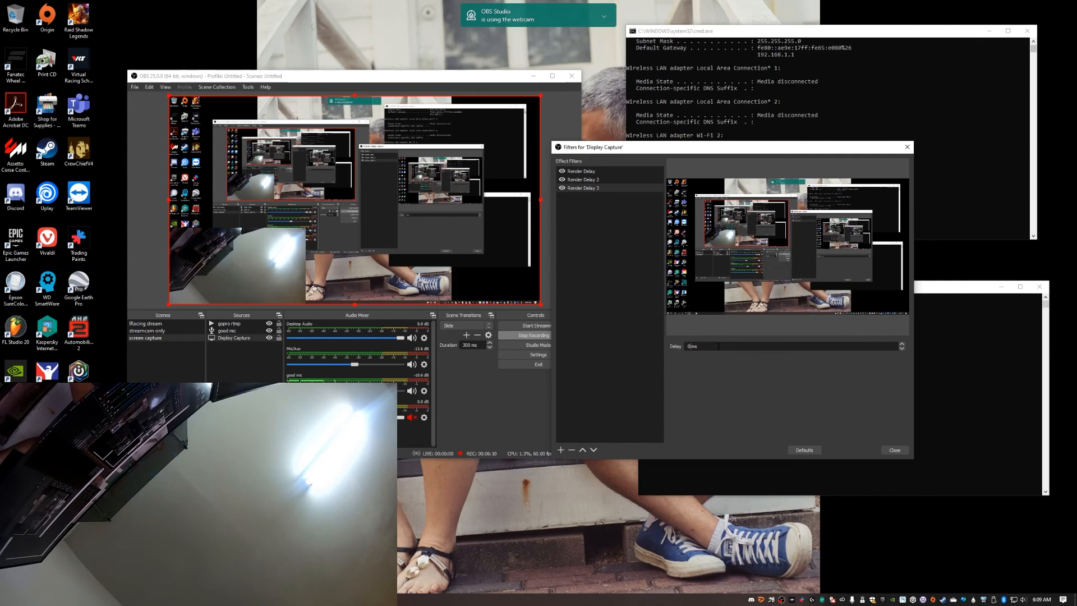
type("500")
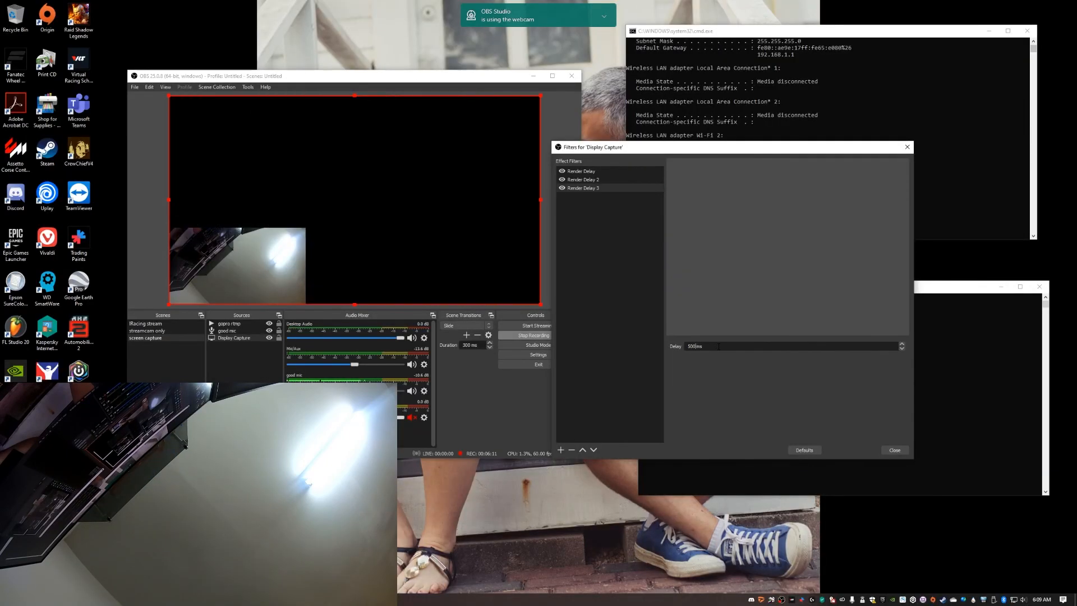
left_click(560, 450)
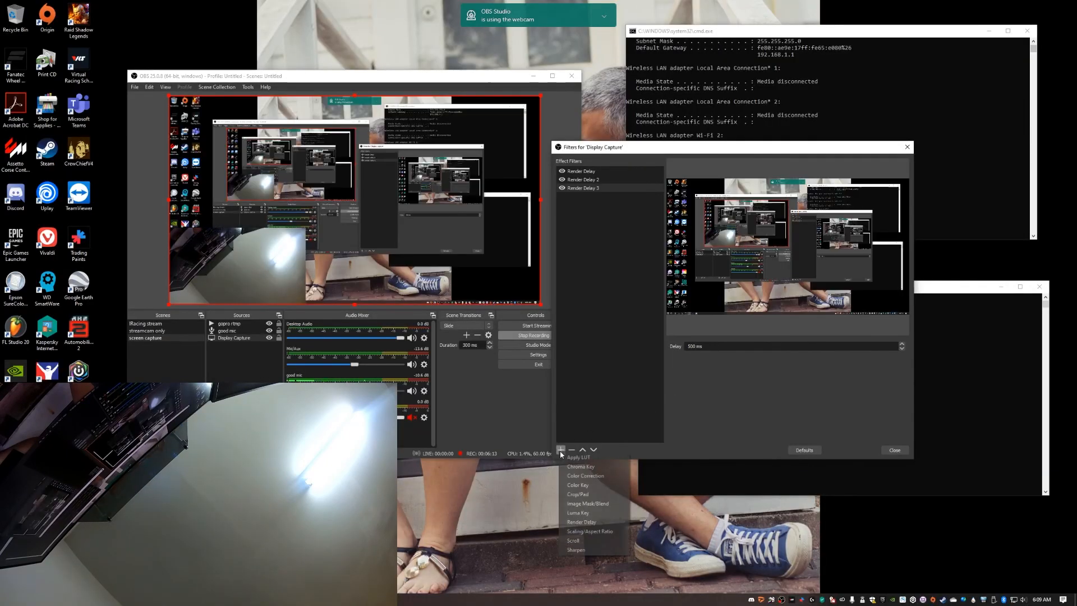
left_click(598, 513)
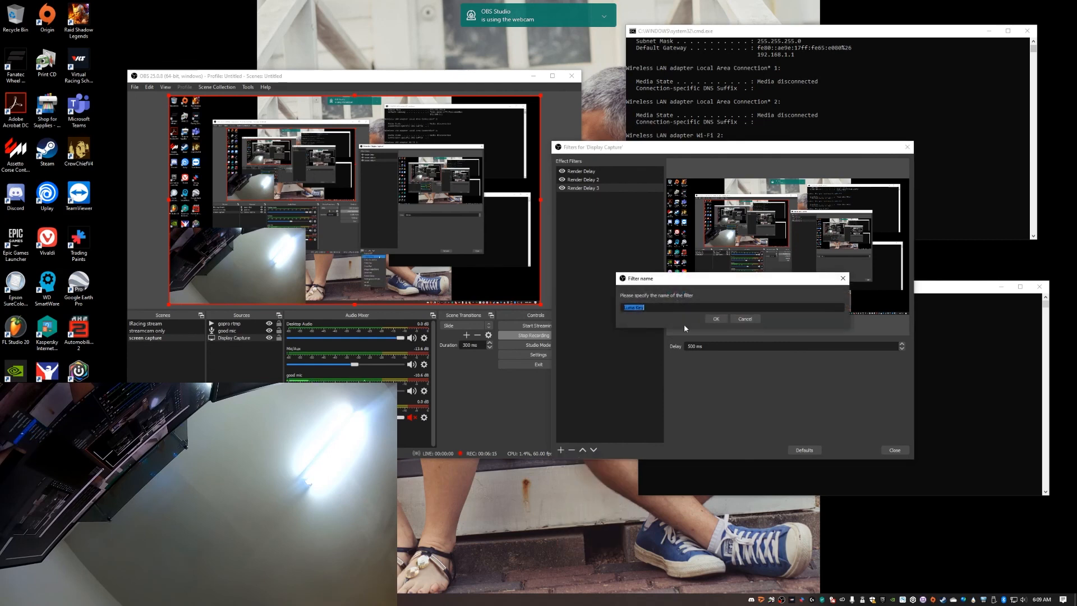
left_click(745, 319)
Add a fourth Render Delay filter to the Display Capture source and set its delay to 500 ms
left_click(560, 450)
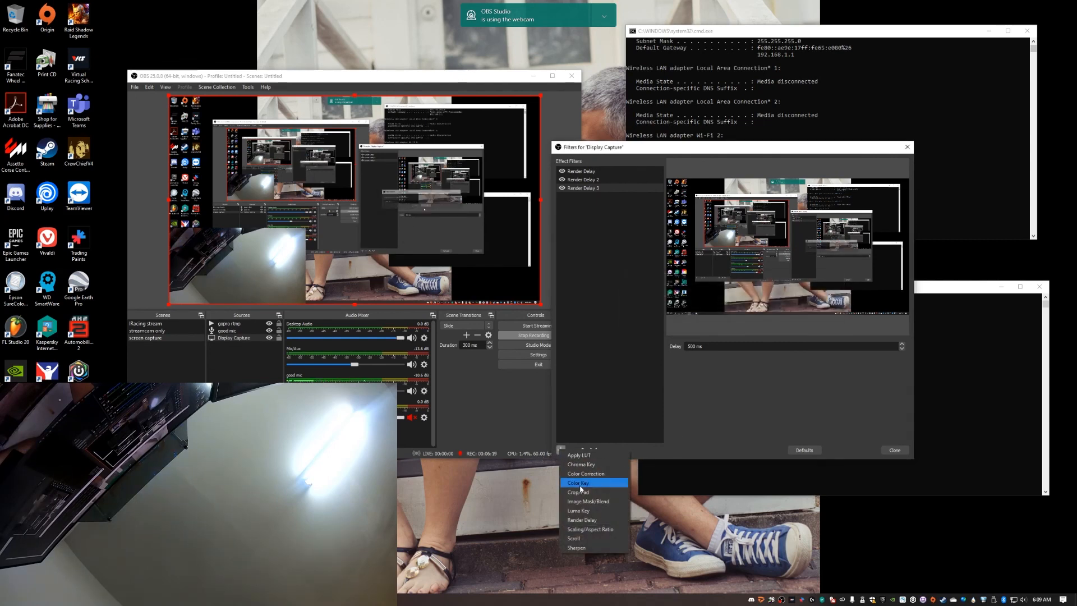
left_click(584, 521)
key("Return")
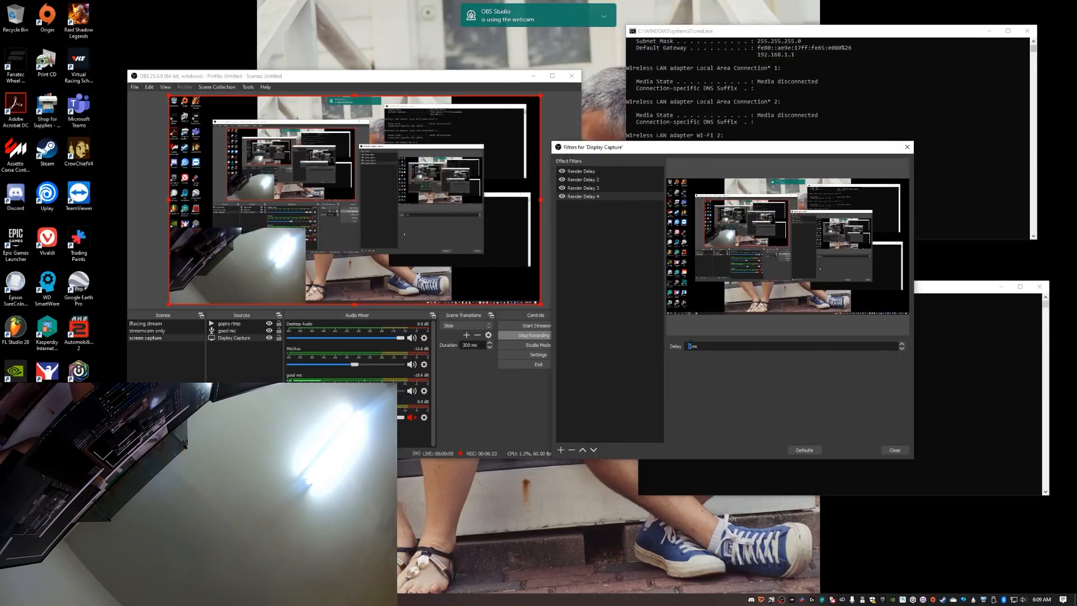
type("500")
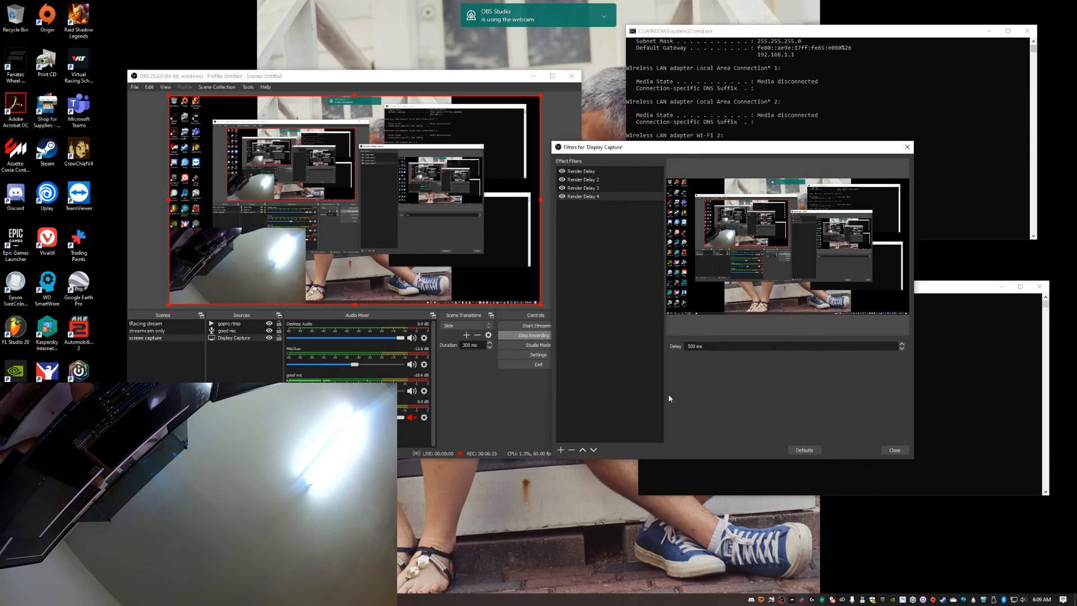
Add a fifth Render Delay filter to the Display Capture source and set its delay to 500 ms
left_click(561, 450)
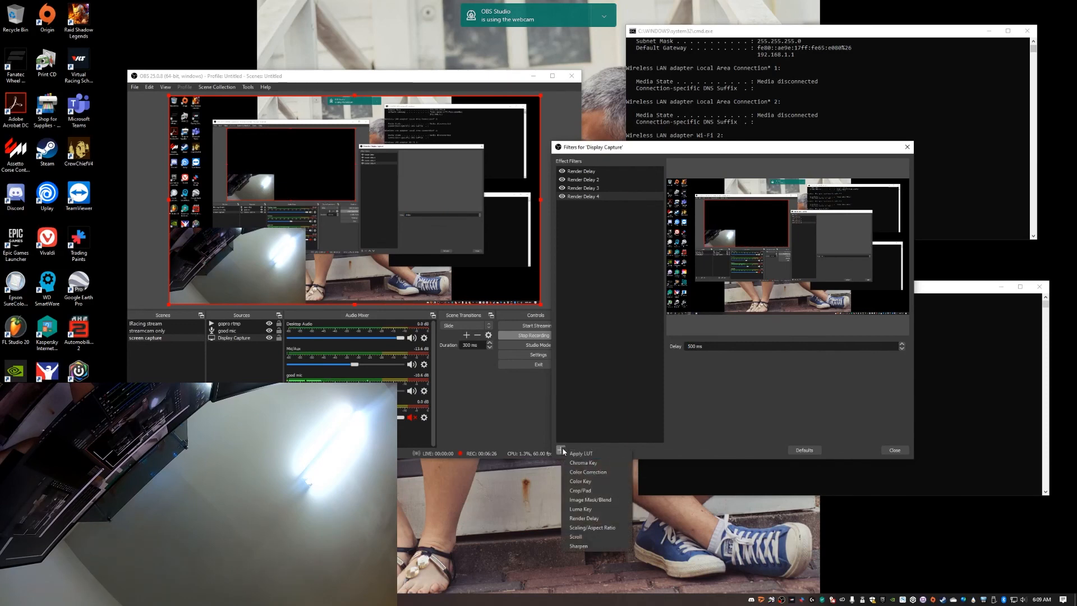
left_click(589, 519)
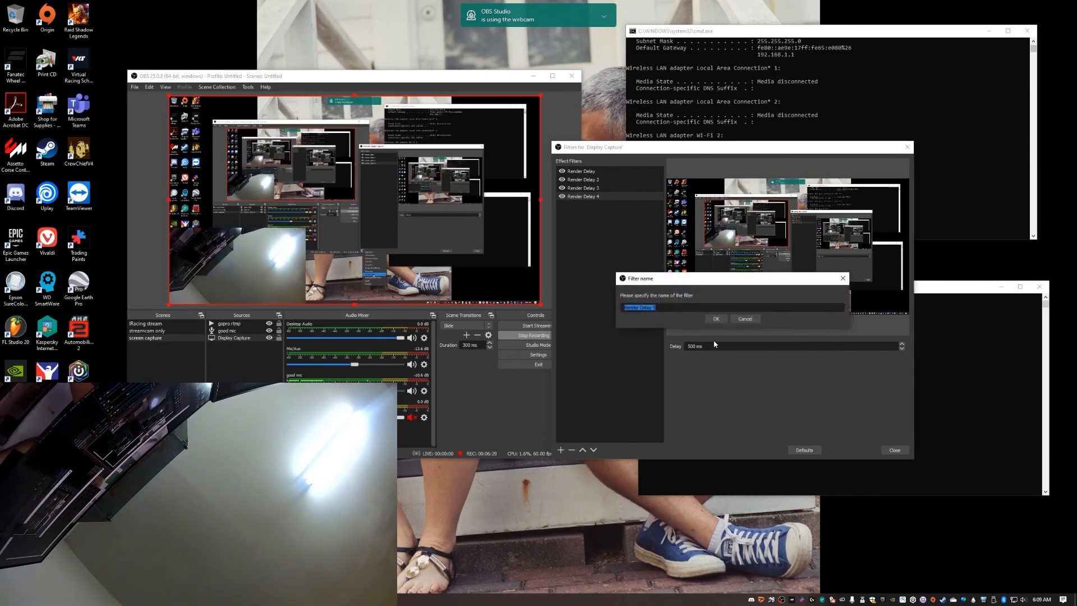
key("Return")
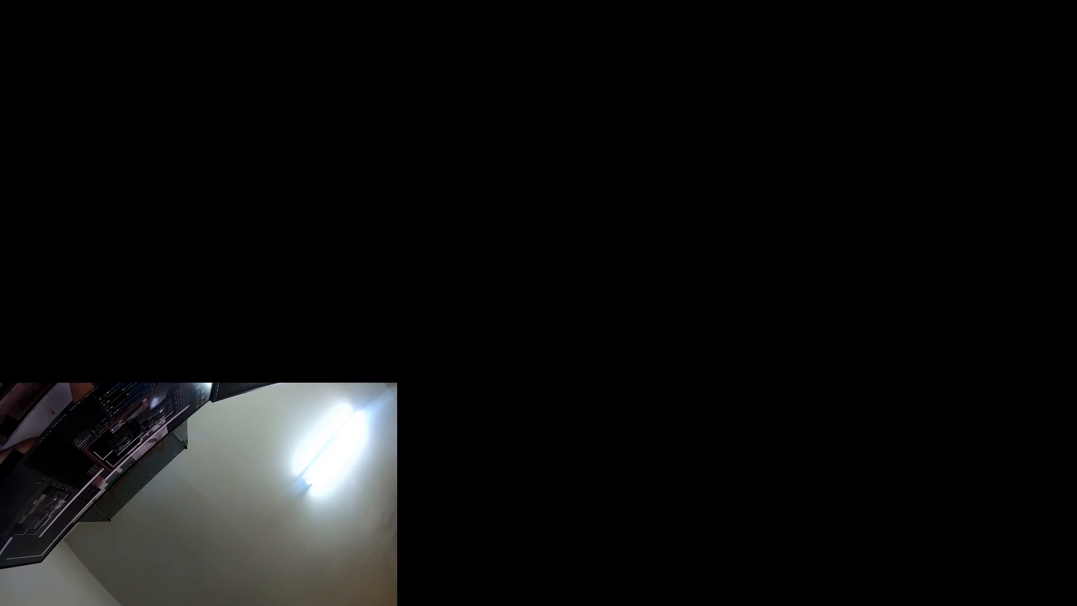
type("500 ms")
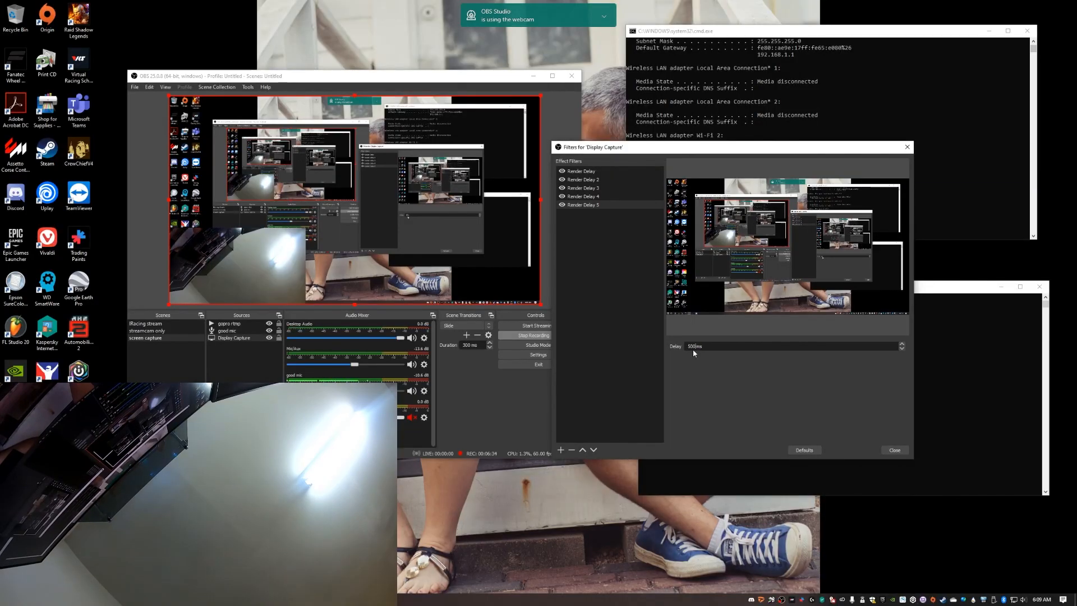
Add a sixth Render Delay filter to the Display Capture source with a 400 ms delay, and close the filter settings
left_click(561, 450)
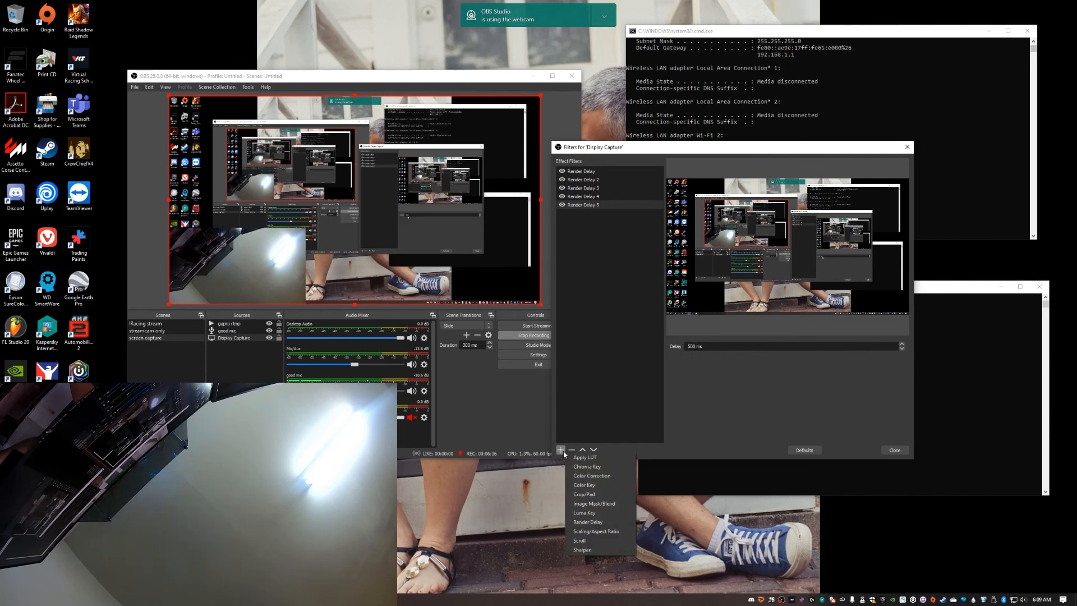
left_click(601, 519)
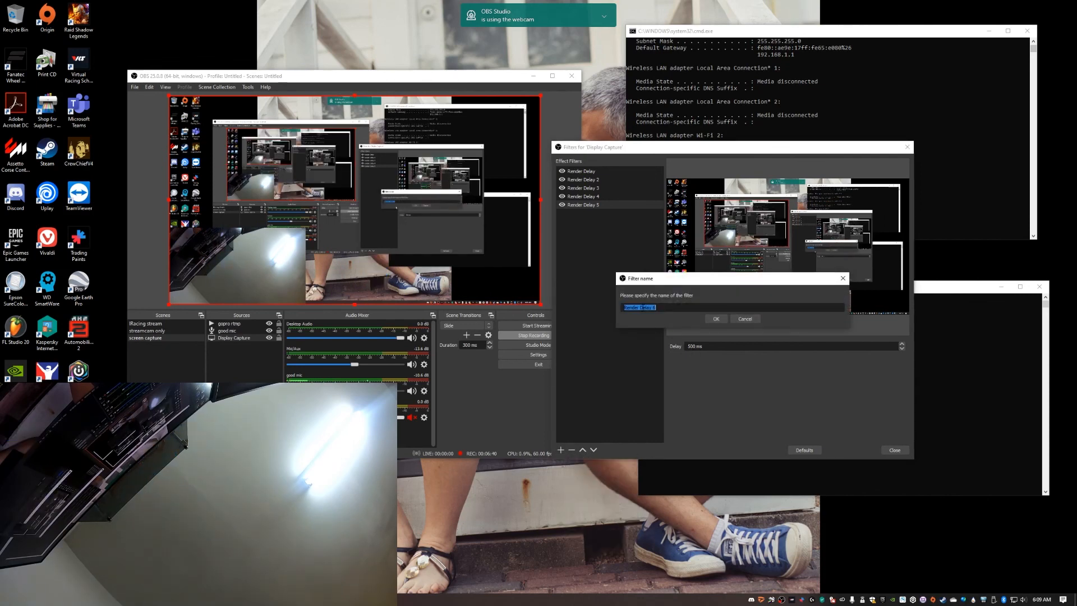
left_click(723, 317)
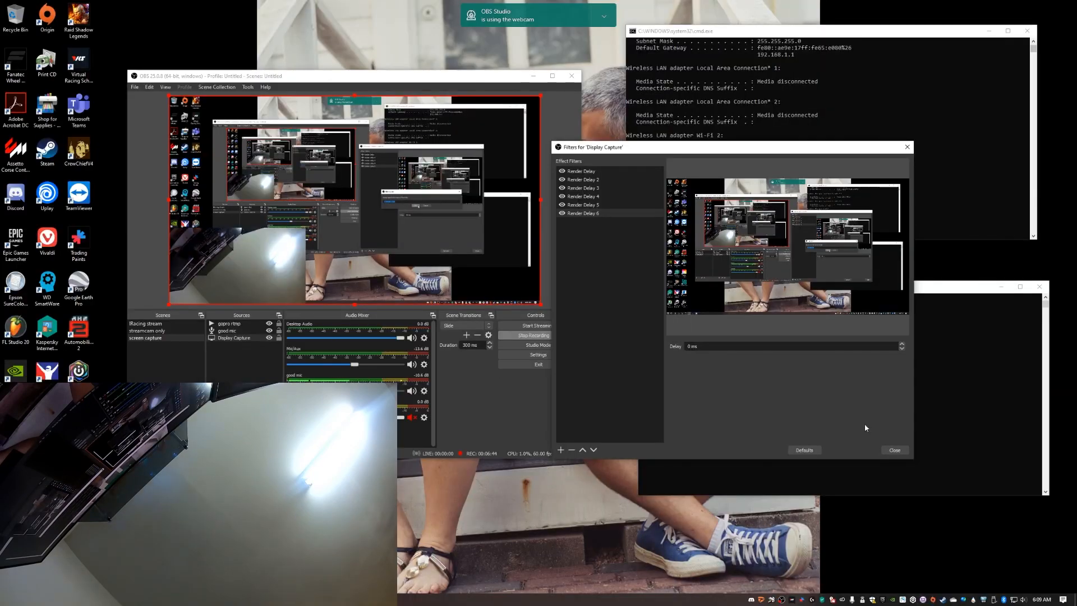
type("400")
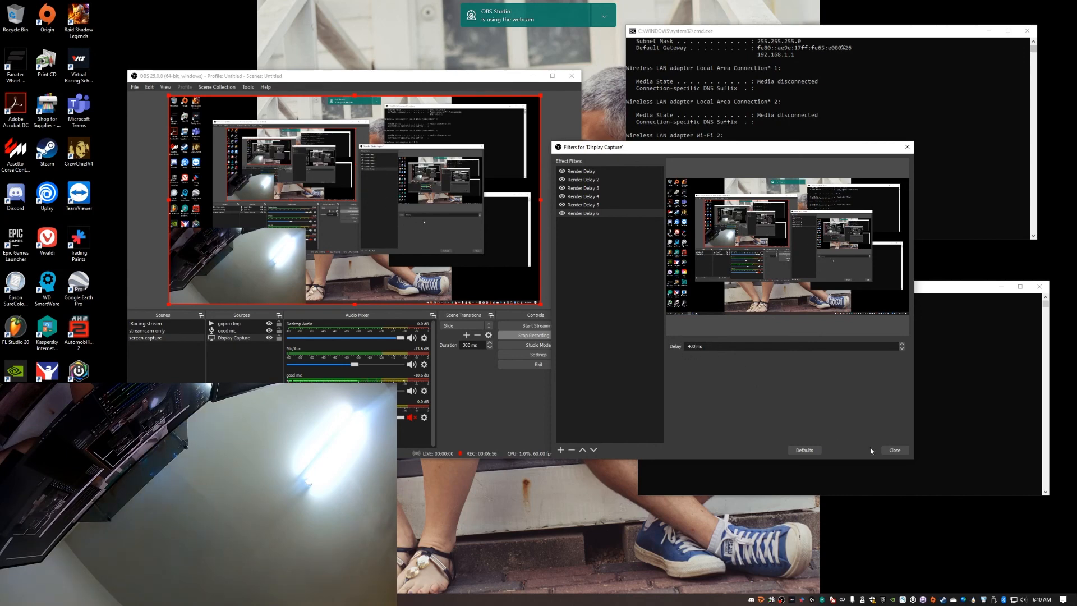
left_click(894, 450)
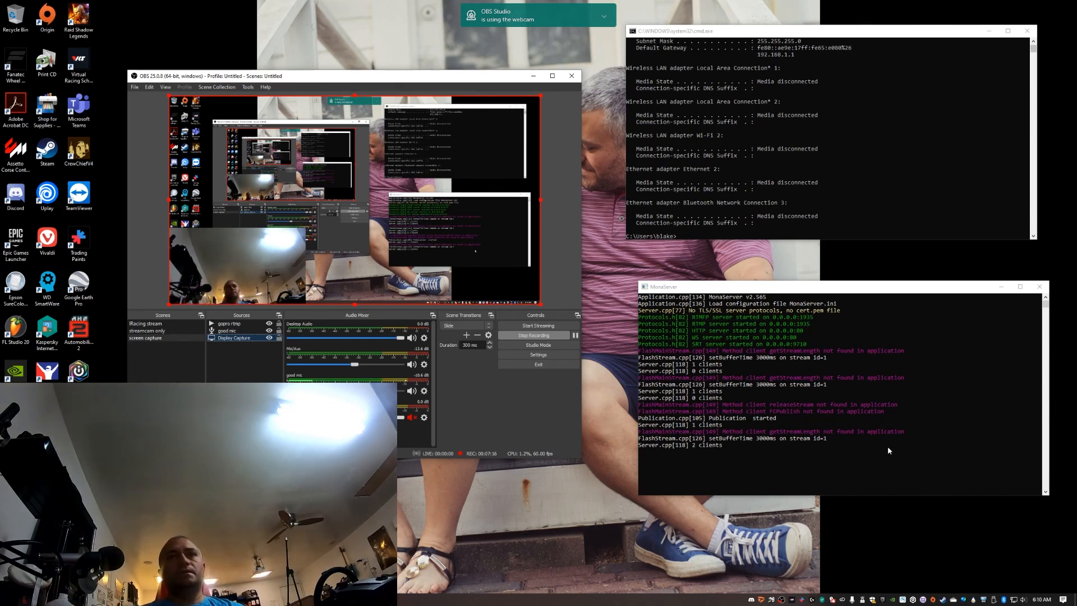
Set the good mic source's sync offset to 2900 ms in the advanced audio properties and close them
left_click(426, 392)
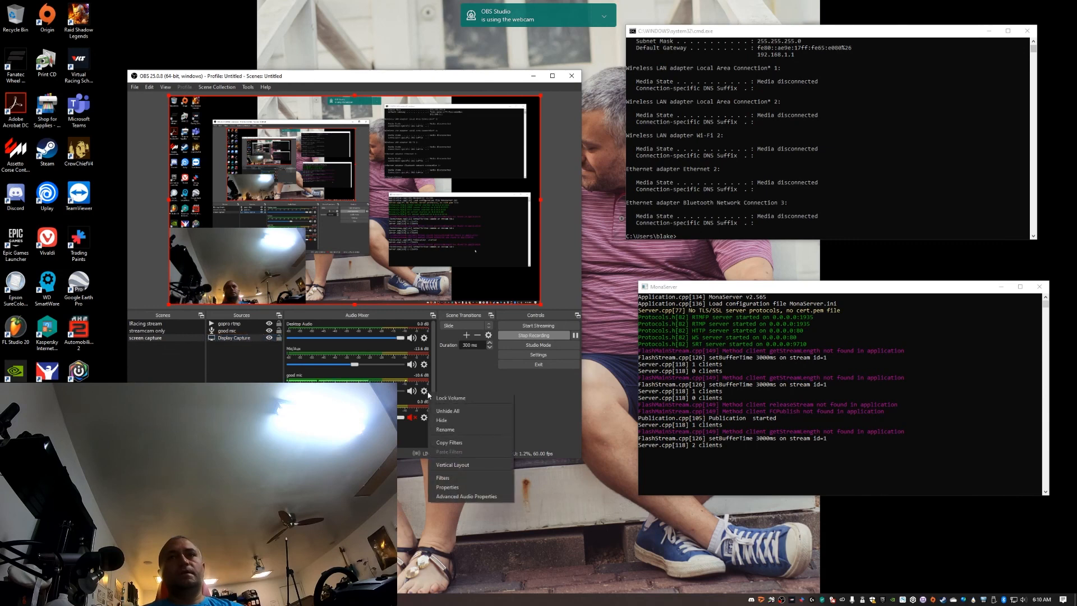
left_click(455, 496)
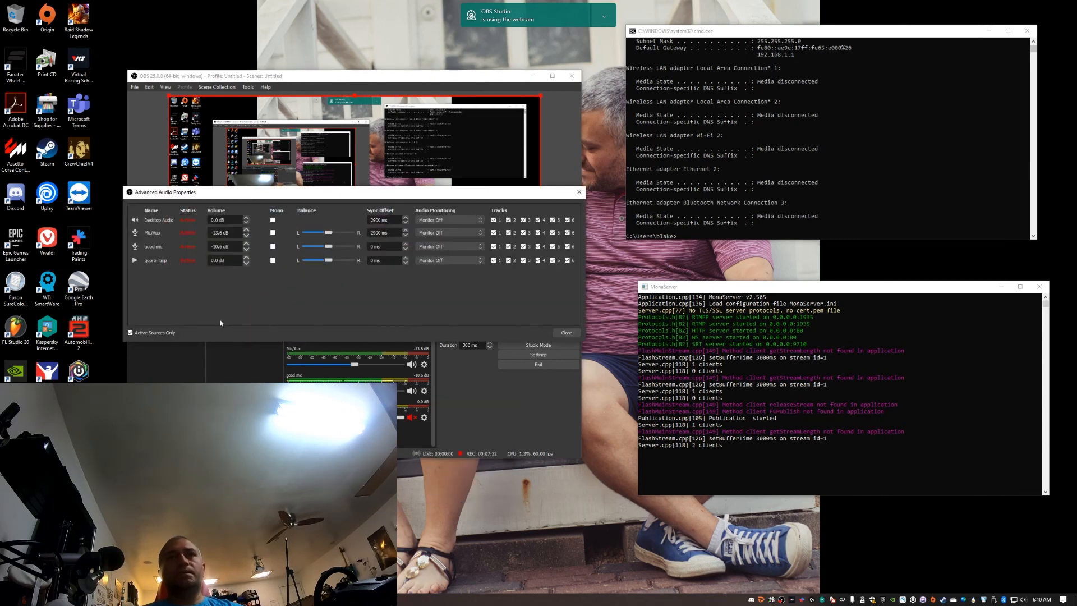
left_click_drag(374, 247, 391, 256)
type("2900")
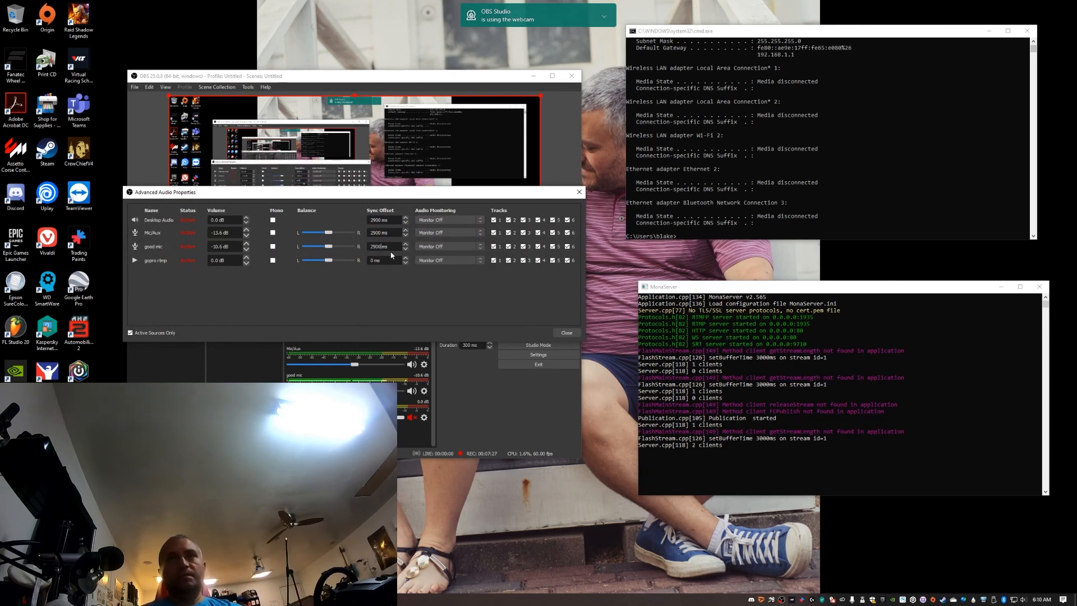
left_click(567, 332)
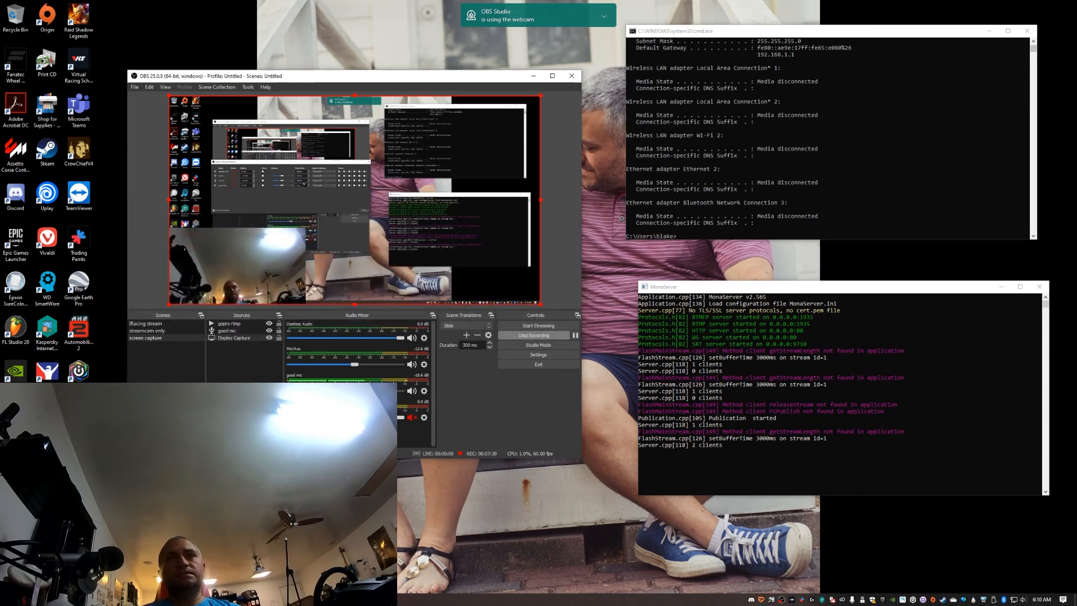